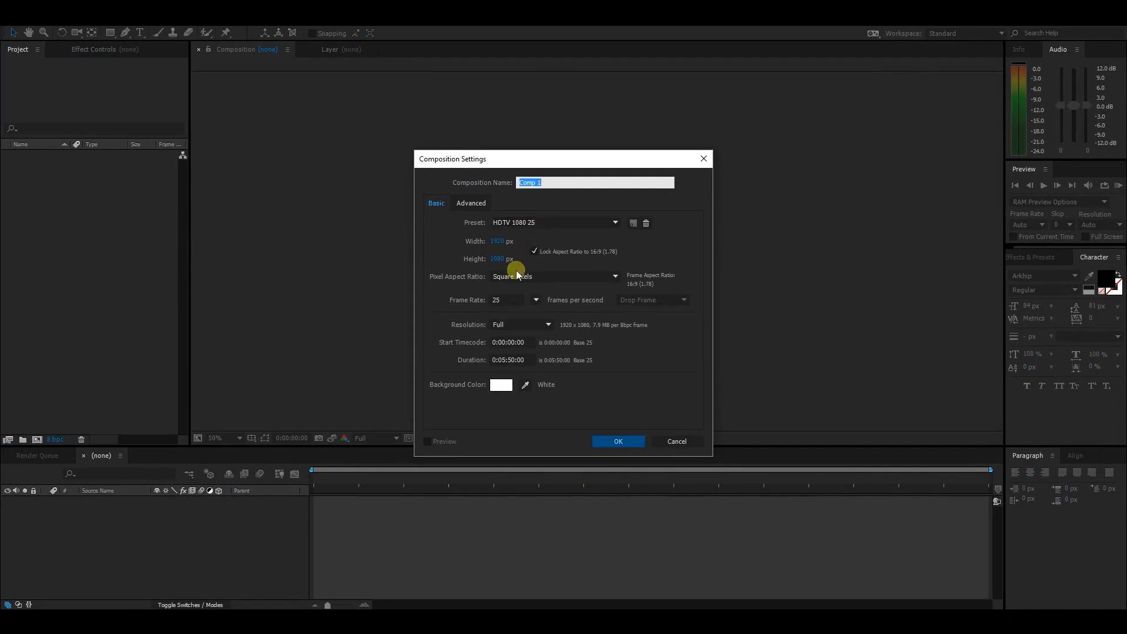
- Create a 1920 x 1080 composition at 25 frames per second with a very pale red, nearly white background
{"action": "left_click", "coordinate": [501, 385]}
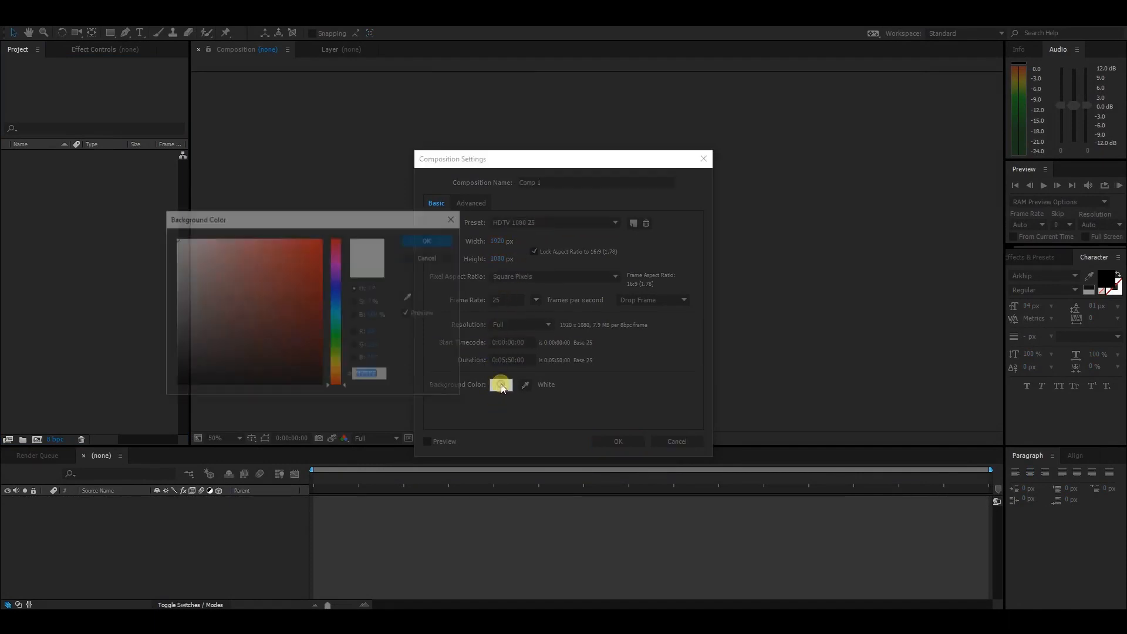
{"action": "left_click", "coordinate": [186, 259]}
{"action": "mouse_move", "coordinate": [185, 259]}
{"action": "left_mouse_down"}
{"action": "mouse_move", "coordinate": [222, 253]}
{"action": "mouse_move", "coordinate": [182, 251]}
{"action": "left_mouse_up"}
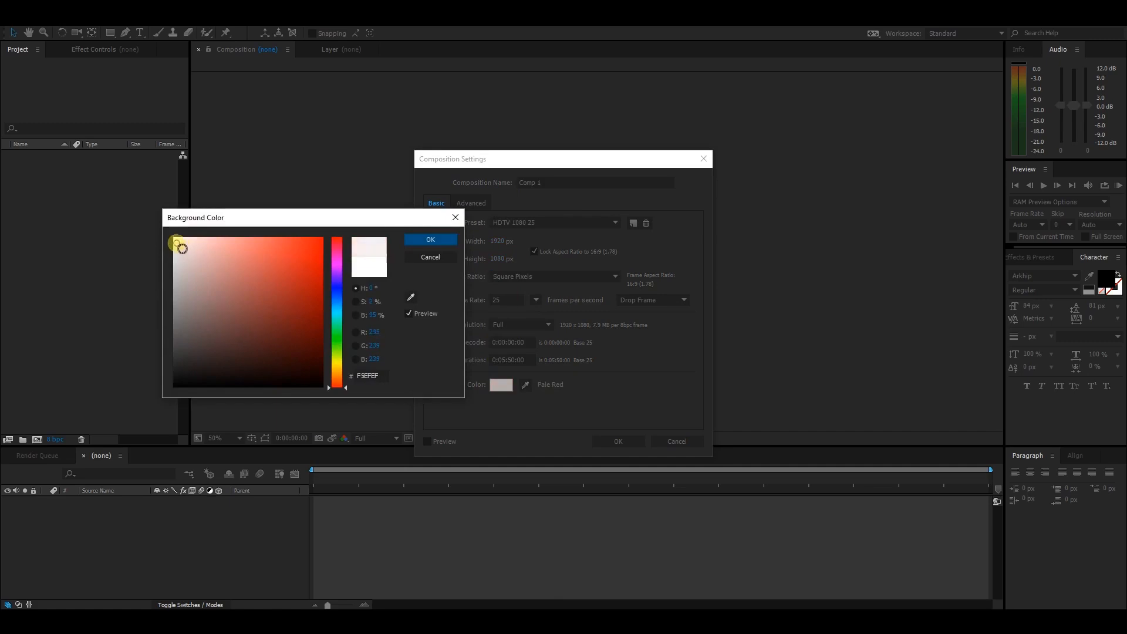
{"action": "left_click", "coordinate": [431, 240]}
{"action": "left_click", "coordinate": [619, 440]}
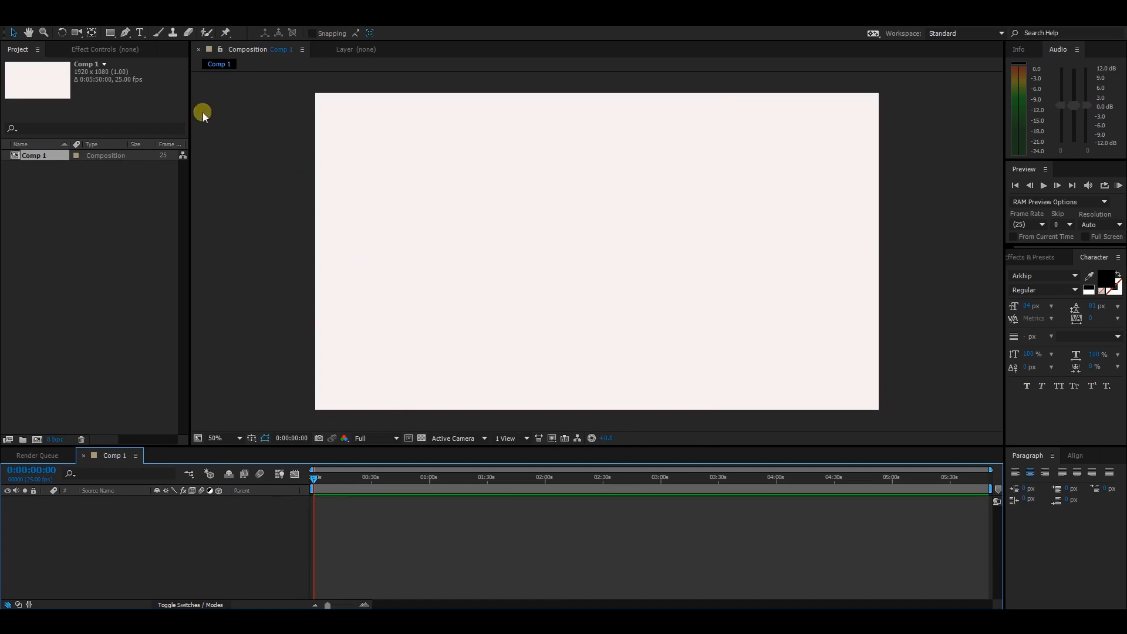
- Draw the dinosaur's outline with the Pen tool from the shoulder up the neck, around the head and mouth, and along the belly and legs
{"action": "left_click", "coordinate": [125, 33]}
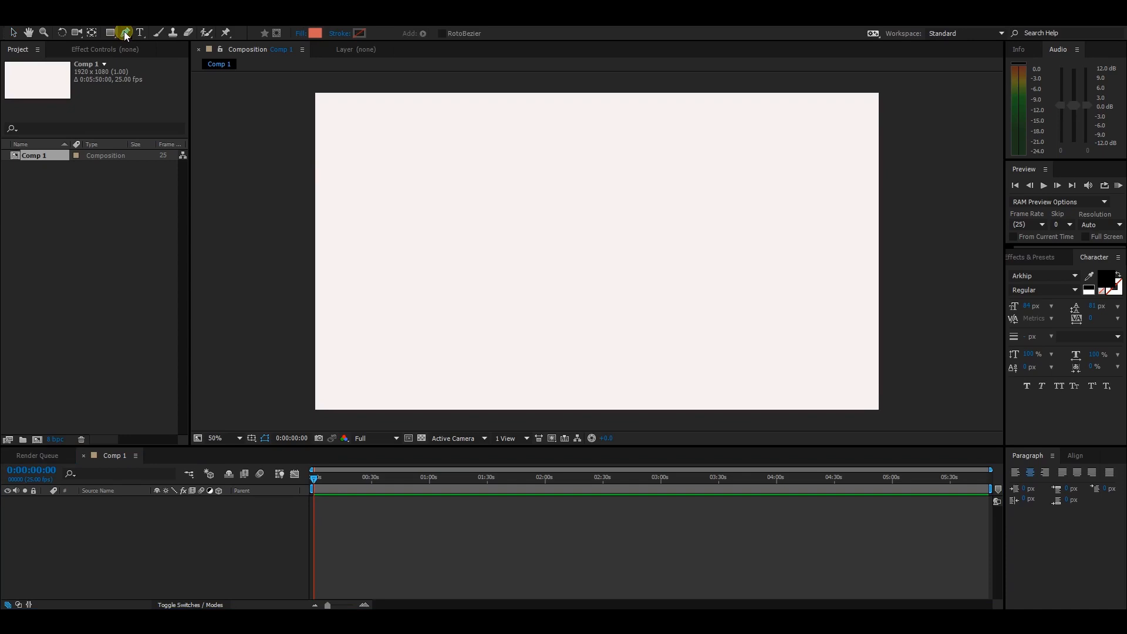
{"action": "left_click", "coordinate": [125, 33]}
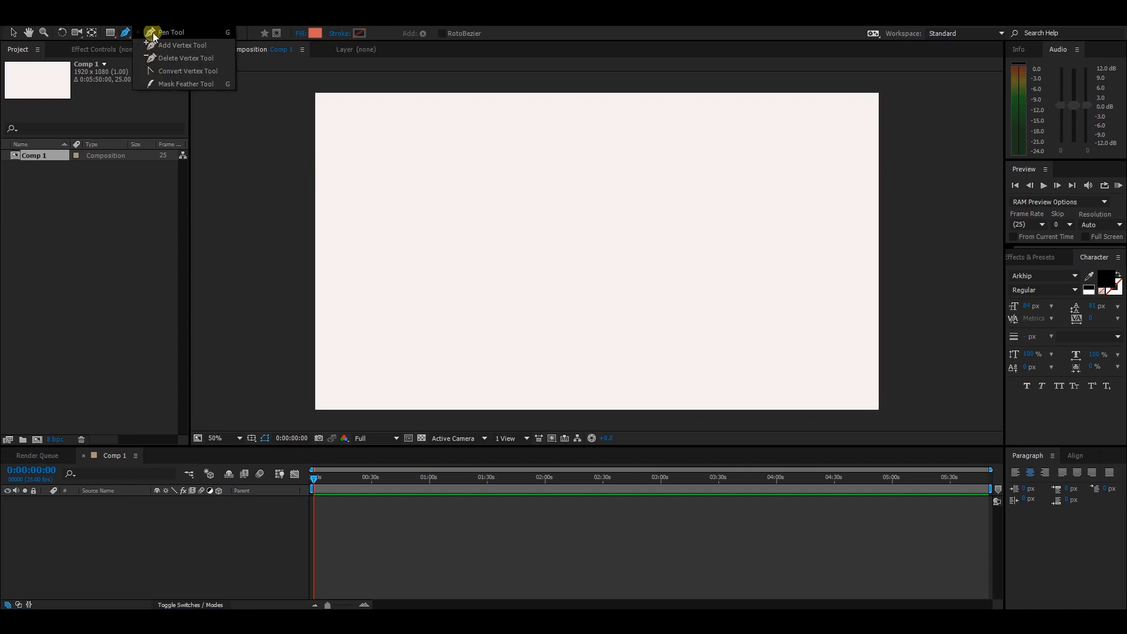
{"action": "left_click", "coordinate": [153, 32]}
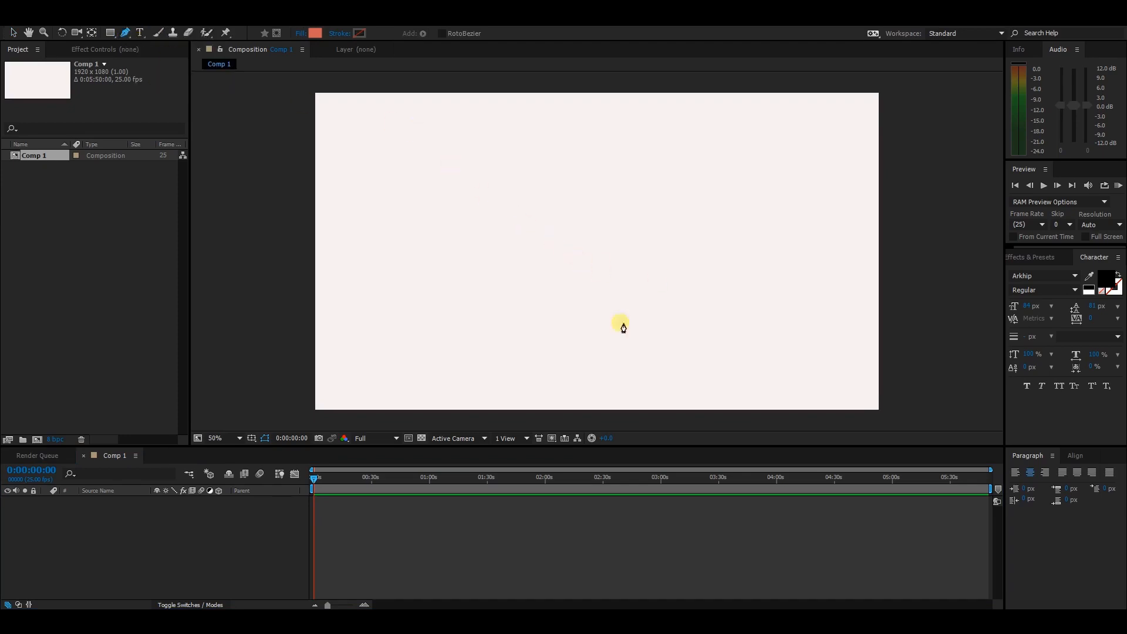
{"action": "scroll", "coordinate": [622, 243], "scroll_direction": "up", "scroll_amount": 1}
{"action": "scroll", "coordinate": [623, 246], "scroll_direction": "down", "scroll_amount": 1}
{"action": "scroll", "coordinate": [623, 246], "scroll_direction": "up", "scroll_amount": 1}
{"action": "scroll", "coordinate": [624, 247], "scroll_direction": "down", "scroll_amount": 1}
{"action": "mouse_move", "coordinate": [636, 444]}
{"action": "left_mouse_down"}
{"action": "mouse_move", "coordinate": [632, 523]}
{"action": "mouse_move", "coordinate": [622, 325]}
{"action": "mouse_move", "coordinate": [639, 425]}
{"action": "mouse_move", "coordinate": [634, 493]}
{"action": "mouse_move", "coordinate": [625, 448]}
{"action": "left_mouse_up"}
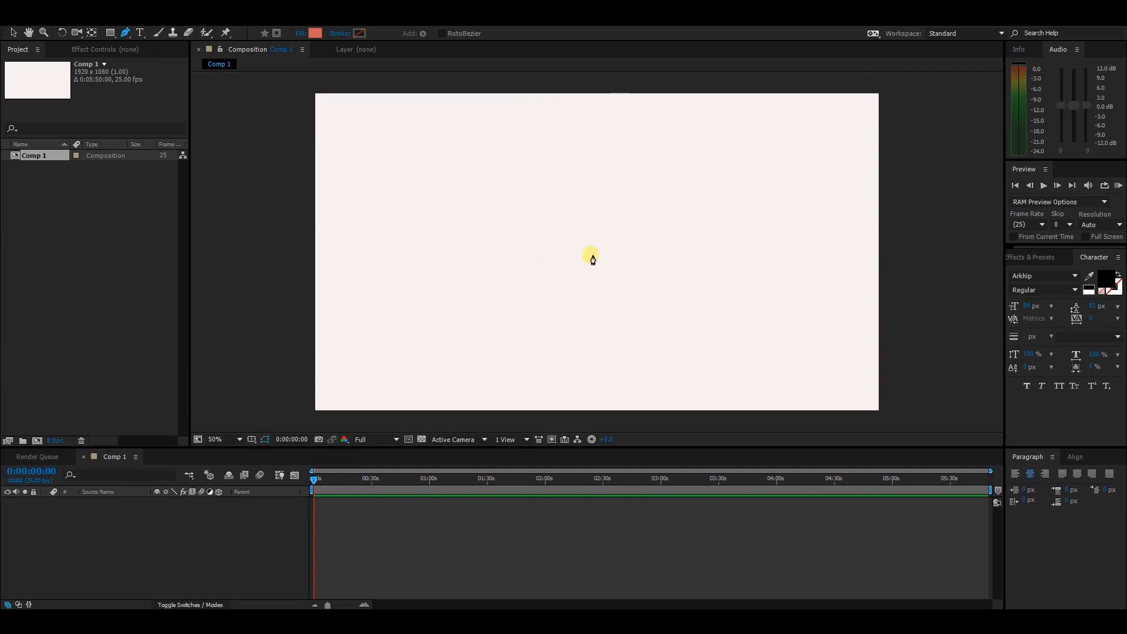
{"action": "left_click", "coordinate": [544, 267]}
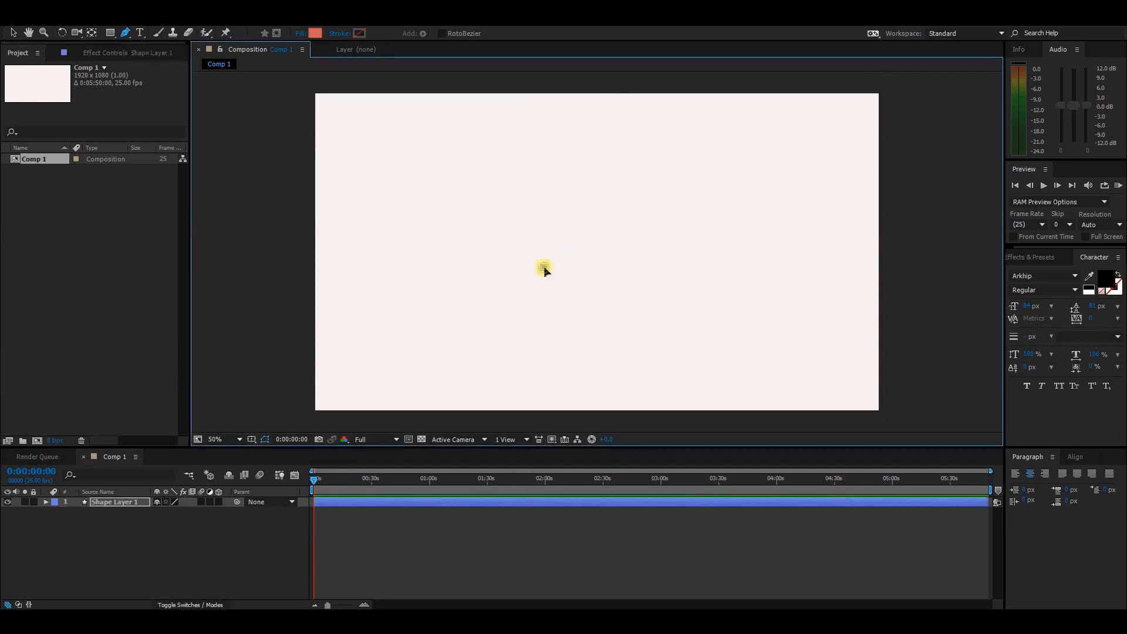
{"action": "left_click_drag", "start_coordinate": [501, 243], "coordinate": [487, 222]}
{"action": "left_click", "coordinate": [509, 175]}
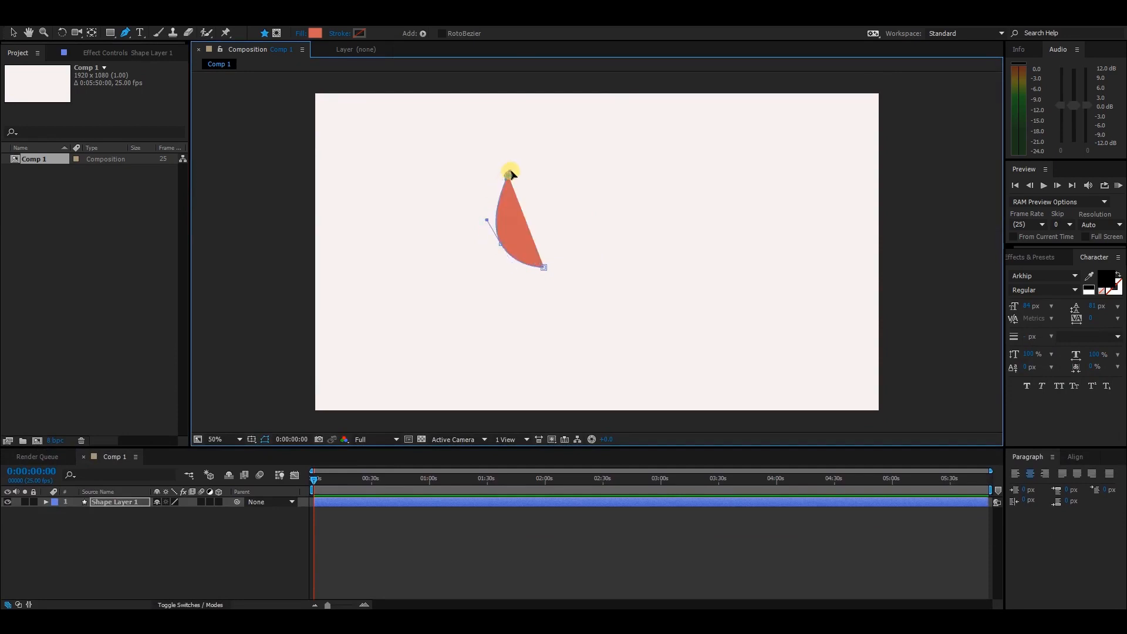
{"action": "left_click_drag", "start_coordinate": [460, 156], "coordinate": [479, 231]}
{"action": "left_click_drag", "start_coordinate": [489, 283], "coordinate": [646, 341]}
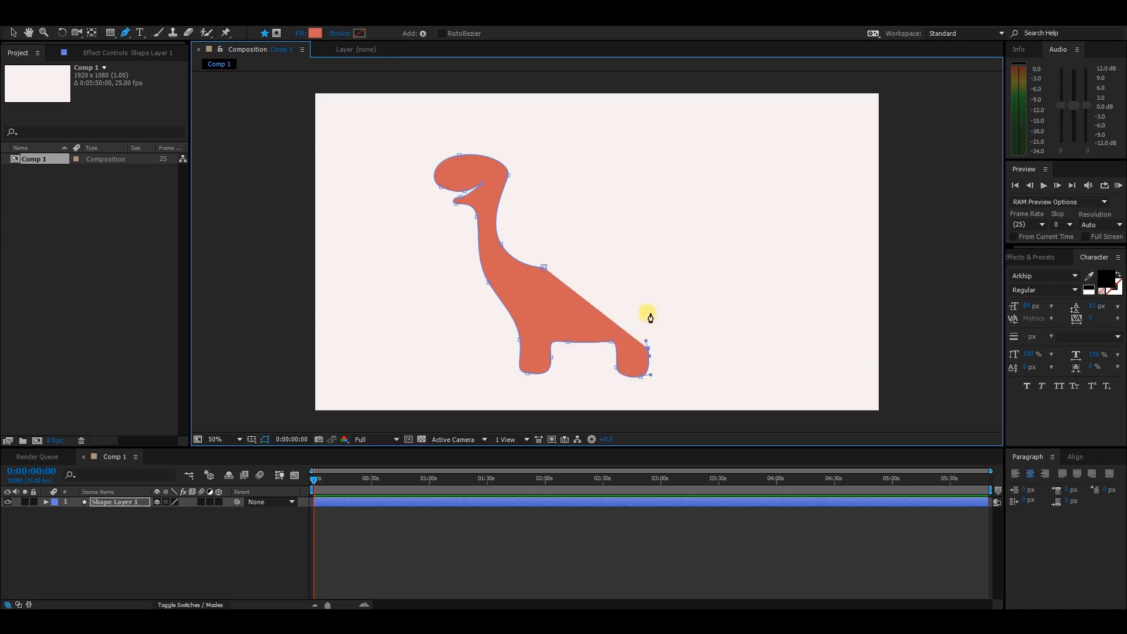
- Add the long pointed tail and the back to the dinosaur's outline, closing the path at its starting point on the shoulder
{"action": "left_click", "coordinate": [660, 316]}
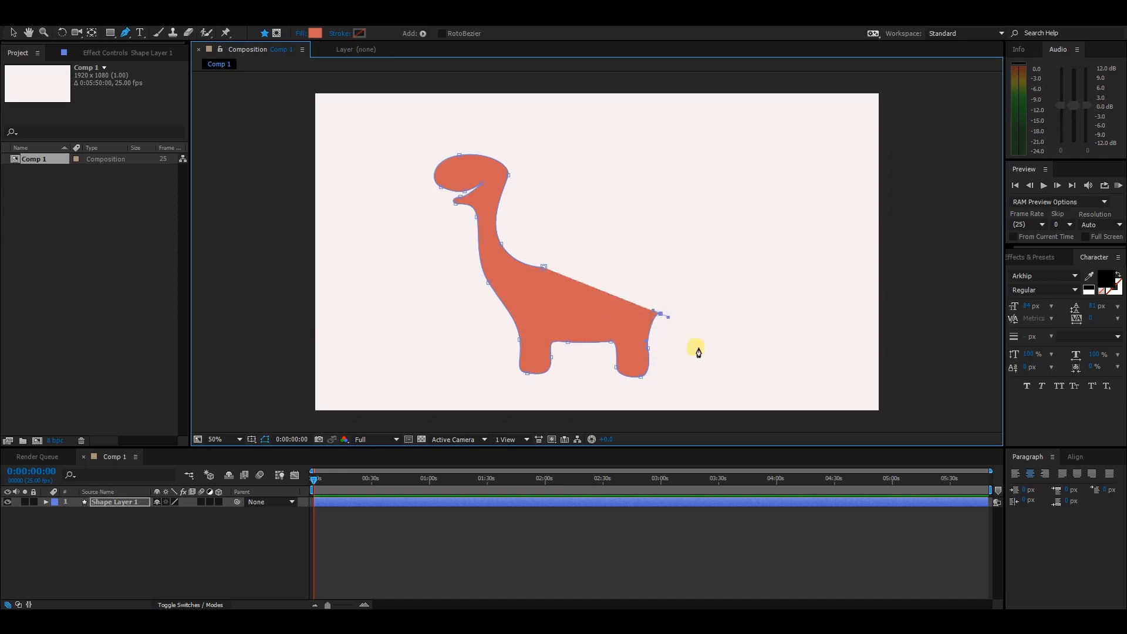
{"action": "left_click_drag", "start_coordinate": [727, 364], "coordinate": [806, 373]}
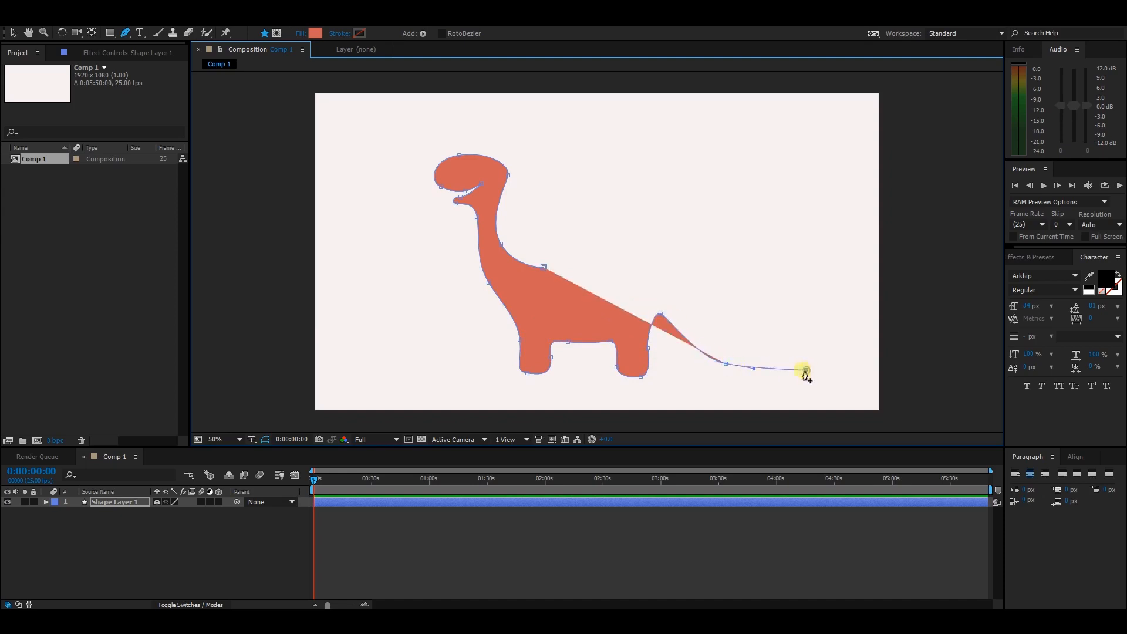
{"action": "left_click_drag", "start_coordinate": [718, 336], "coordinate": [697, 318]}
{"action": "left_click_drag", "start_coordinate": [654, 262], "coordinate": [627, 246]}
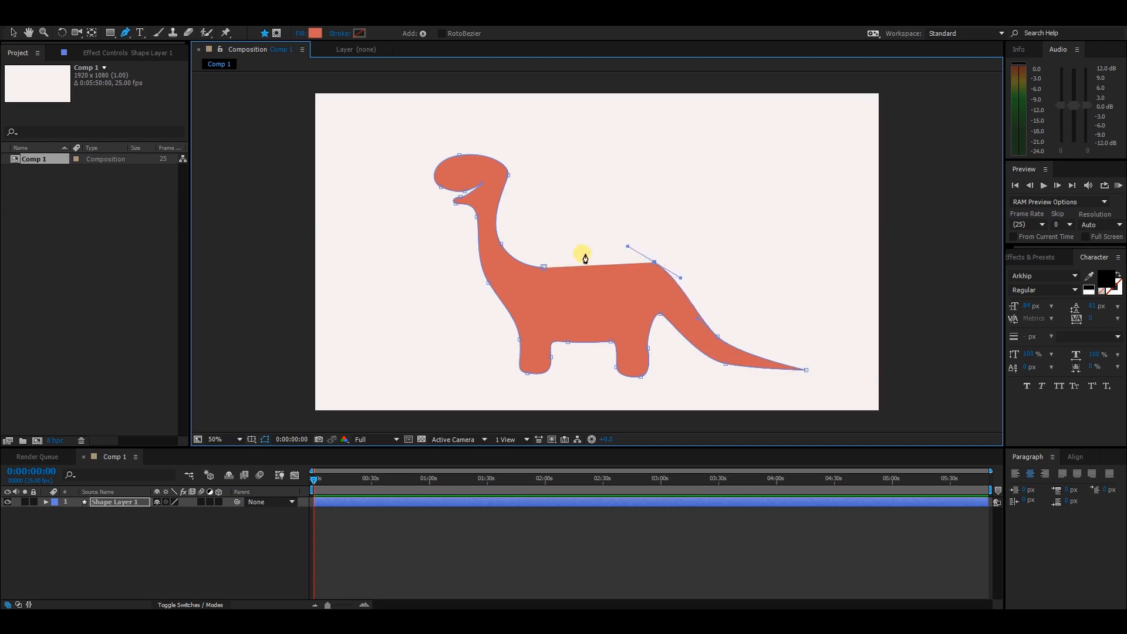
{"action": "left_click", "coordinate": [544, 267]}
- Smooth the dinosaur's back into a rounded arch by adjusting the shoulder and rump vertices and their handles
{"action": "left_click_drag", "start_coordinate": [625, 245], "coordinate": [604, 237]}
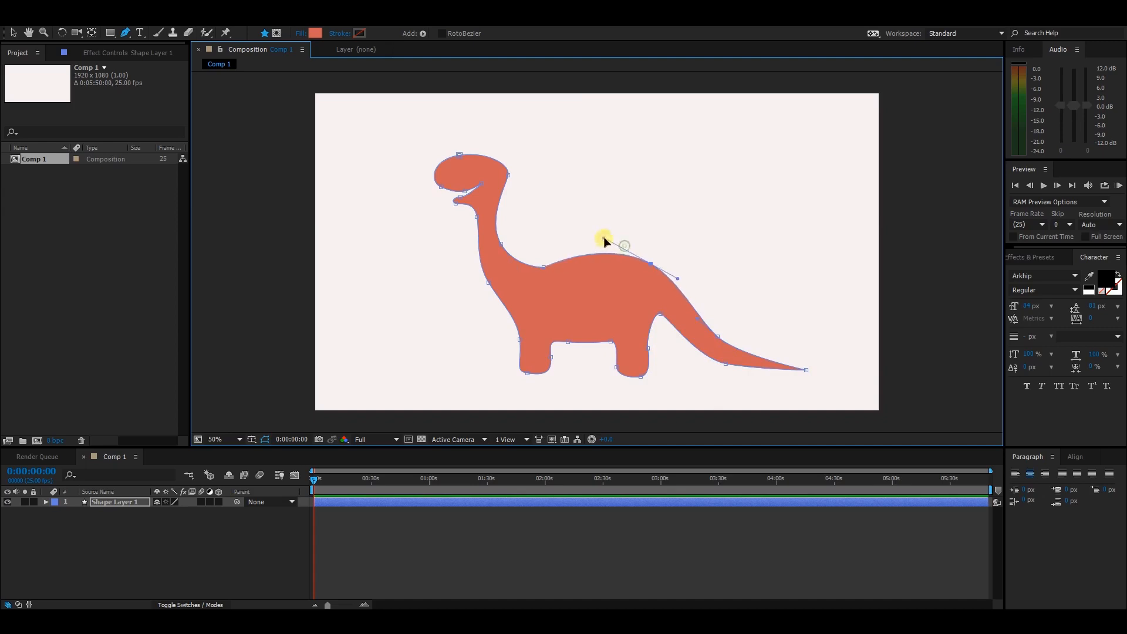
{"action": "left_click_drag", "start_coordinate": [545, 266], "coordinate": [520, 274]}
{"action": "key", "text": "period"}
{"action": "mouse_move", "coordinate": [707, 277]}
{"action": "left_mouse_down"}
{"action": "mouse_move", "coordinate": [724, 210]}
{"action": "mouse_move", "coordinate": [695, 287]}
{"action": "mouse_move", "coordinate": [705, 272]}
{"action": "mouse_move", "coordinate": [704, 303]}
{"action": "mouse_move", "coordinate": [703, 288]}
{"action": "left_mouse_up"}
{"action": "left_click_drag", "start_coordinate": [609, 237], "coordinate": [619, 236]}
{"action": "mouse_move", "coordinate": [705, 287]}
{"action": "left_mouse_down"}
{"action": "mouse_move", "coordinate": [709, 279]}
{"action": "mouse_move", "coordinate": [699, 284]}
{"action": "left_mouse_up"}
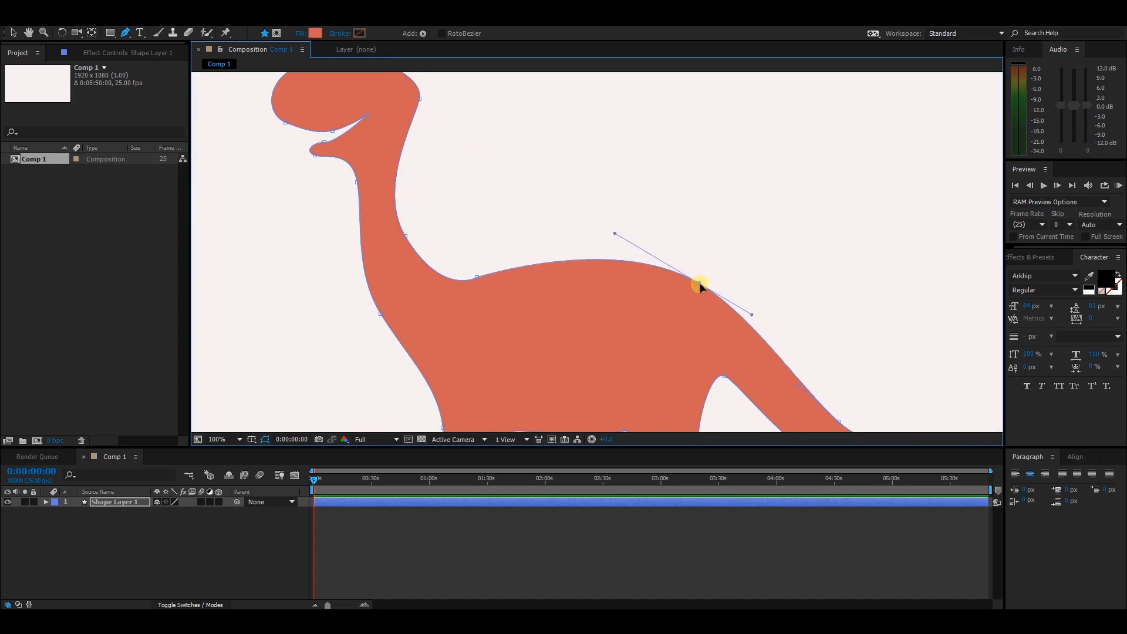
{"action": "mouse_move", "coordinate": [615, 234]}
{"action": "left_mouse_down"}
{"action": "mouse_move", "coordinate": [598, 227]}
{"action": "mouse_move", "coordinate": [608, 221]}
{"action": "left_mouse_up"}
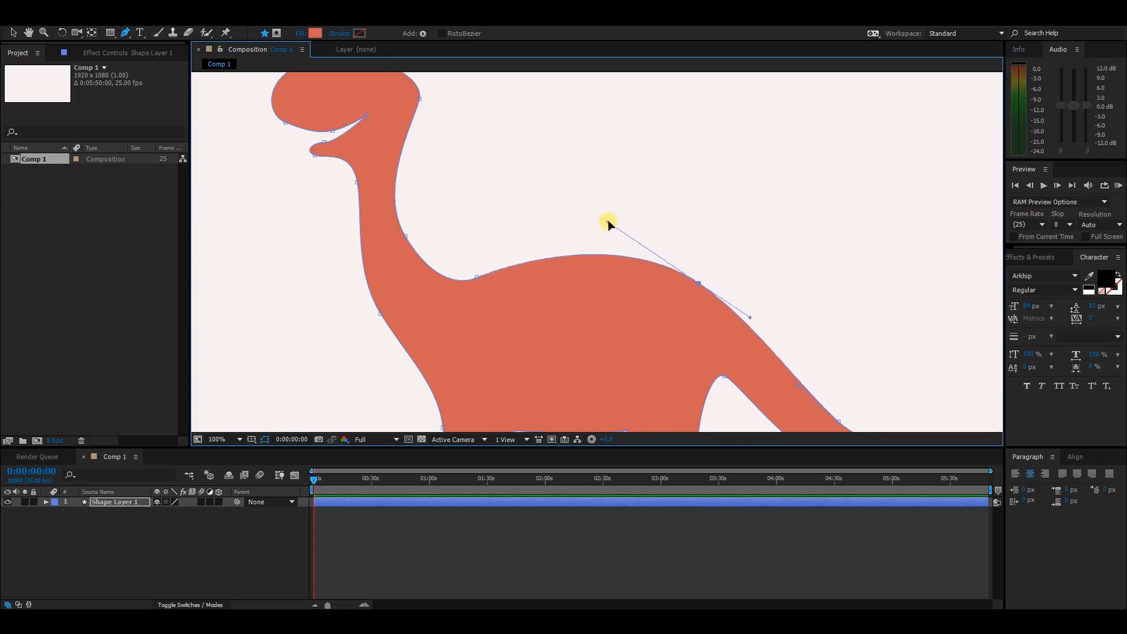
{"action": "key", "text": "comma"}
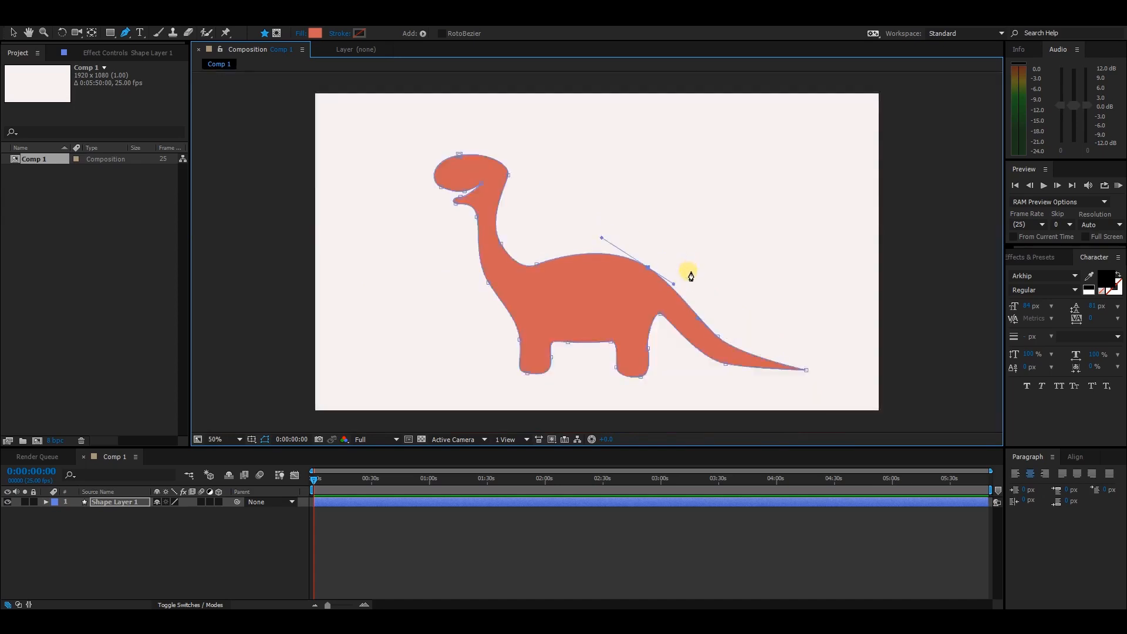
- Move the finished dinosaur shape completely outside the canvas, just past its right edge
{"action": "key", "text": "v"}
{"action": "left_click", "coordinate": [253, 260]}
{"action": "scroll", "coordinate": [844, 375], "scroll_direction": "down", "scroll_amount": 1}
{"action": "left_click", "coordinate": [840, 376]}
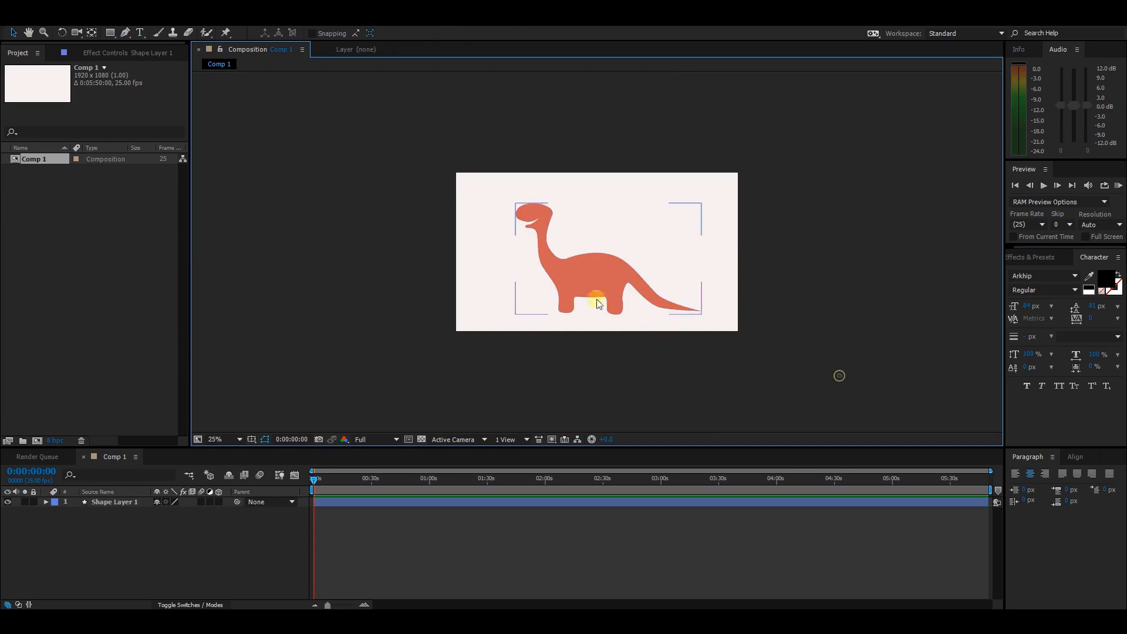
{"action": "scroll", "coordinate": [586, 291], "scroll_direction": "up", "scroll_amount": 1}
{"action": "left_click", "coordinate": [617, 315]}
{"action": "left_click_drag", "start_coordinate": [594, 291], "coordinate": [1044, 331]}
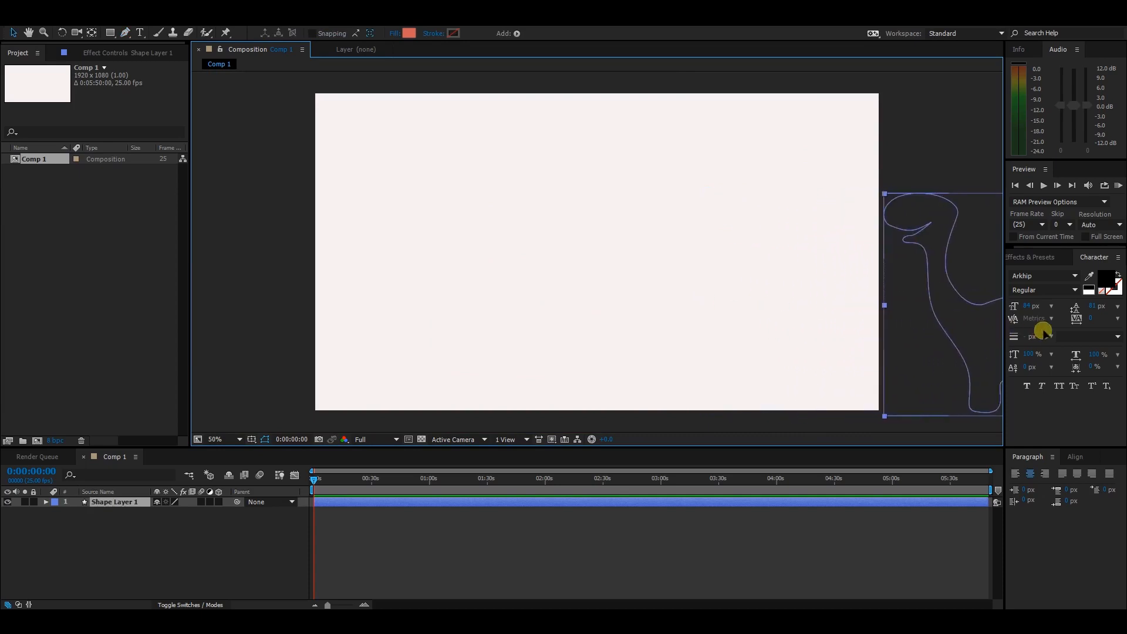
- Keyframe the dinosaur layer's Position at the start, and at 0:00:03:16 bring the dinosaur back into the frame
{"action": "left_click", "coordinate": [46, 502]}
{"action": "left_click", "coordinate": [51, 524]}
{"action": "left_click", "coordinate": [55, 522]}
{"action": "left_click", "coordinate": [74, 542]}
{"action": "left_click_drag", "start_coordinate": [360, 494], "coordinate": [321, 483]}
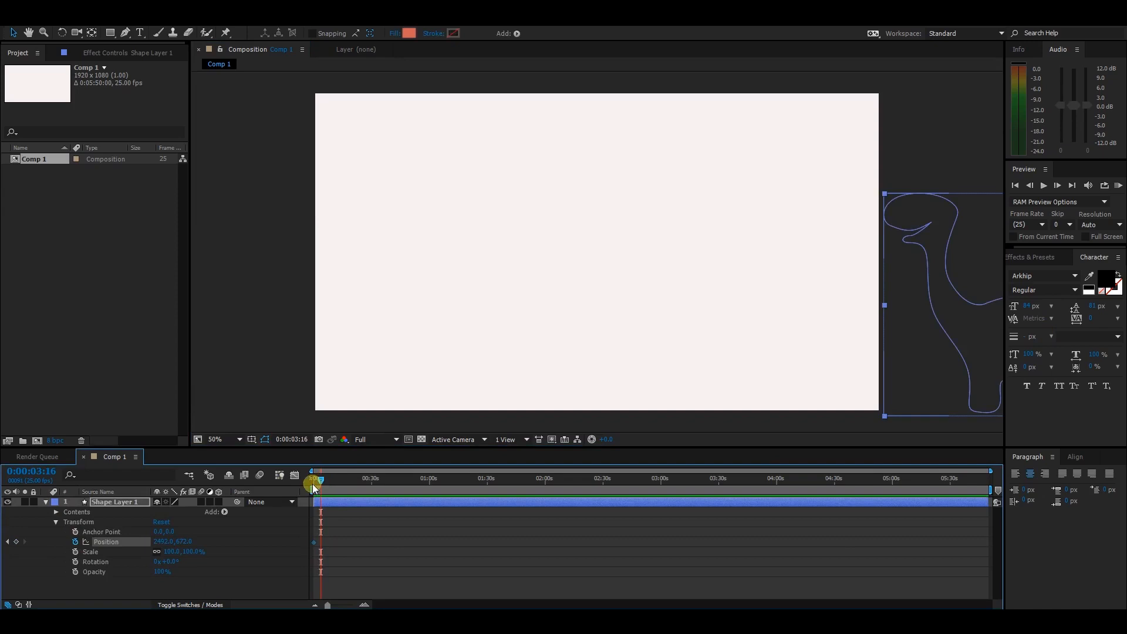
{"action": "left_click_drag", "start_coordinate": [964, 284], "coordinate": [491, 322]}
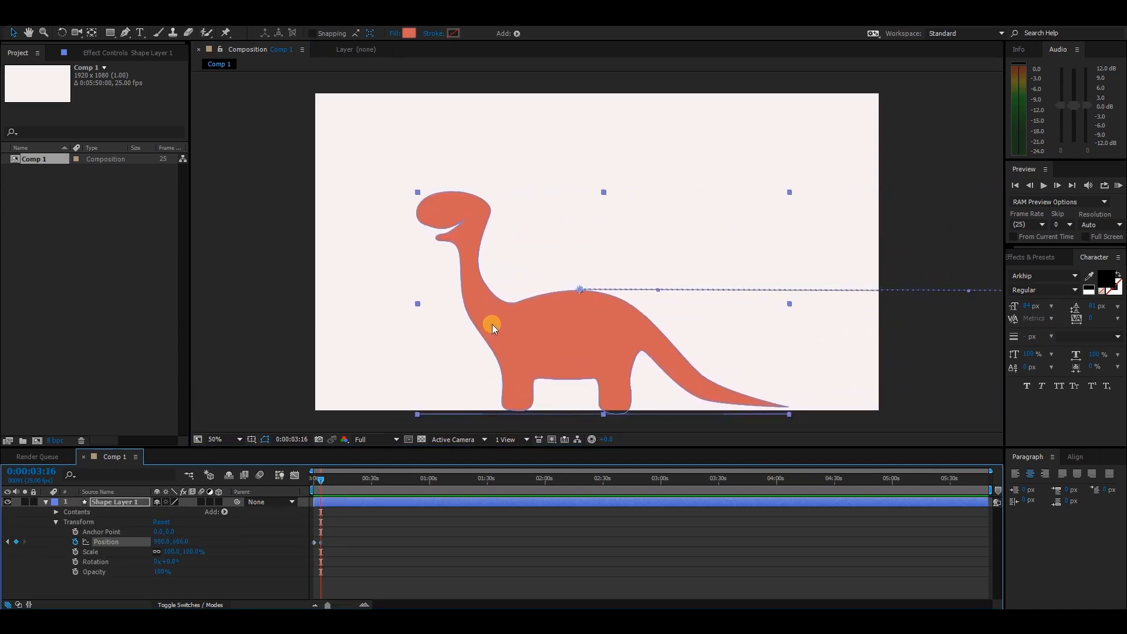
- Play the dinosaur's entrance animation twice from the beginning of the timeline
{"action": "left_click_drag", "start_coordinate": [321, 479], "coordinate": [297, 491]}
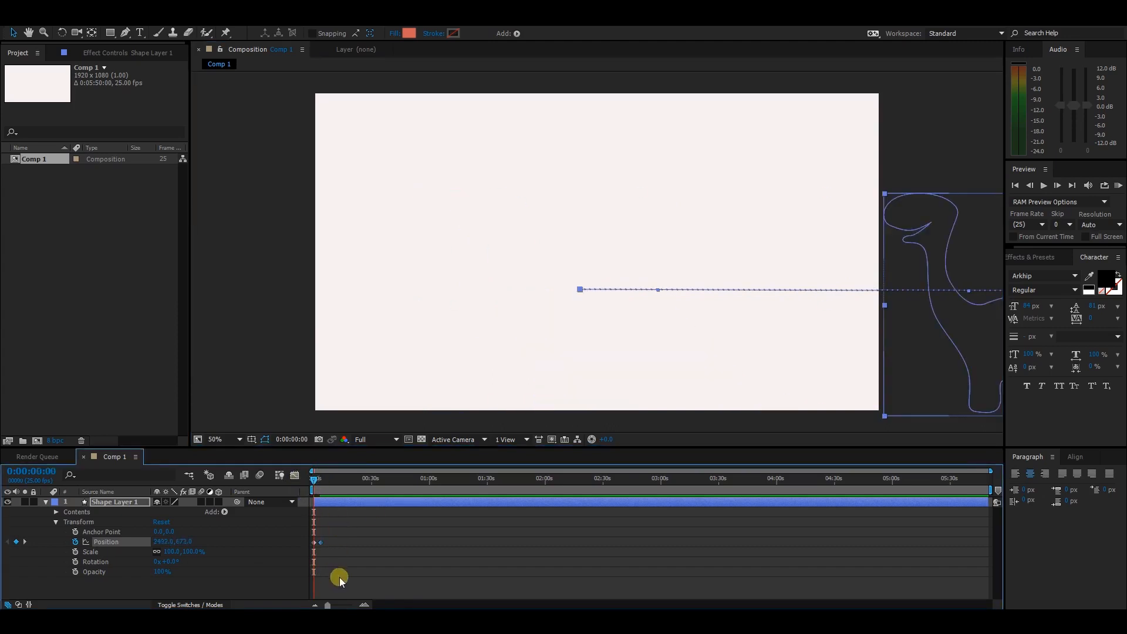
{"action": "key", "text": "space"}
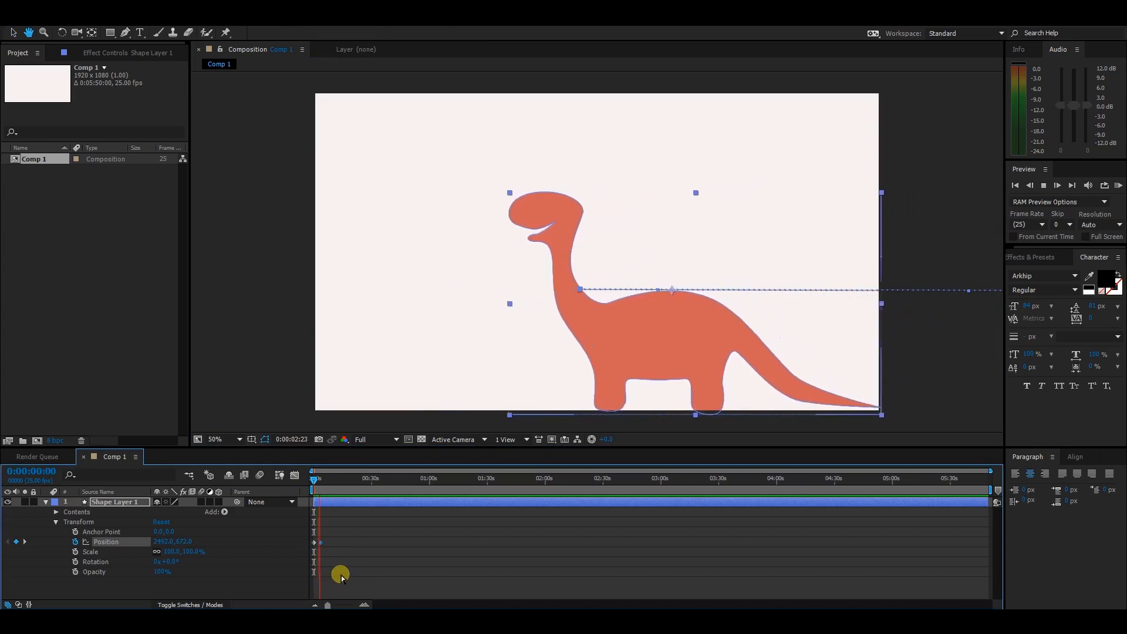
{"action": "key", "text": "space"}
{"action": "left_click_drag", "start_coordinate": [321, 480], "coordinate": [296, 482]}
{"action": "key", "text": "space"}
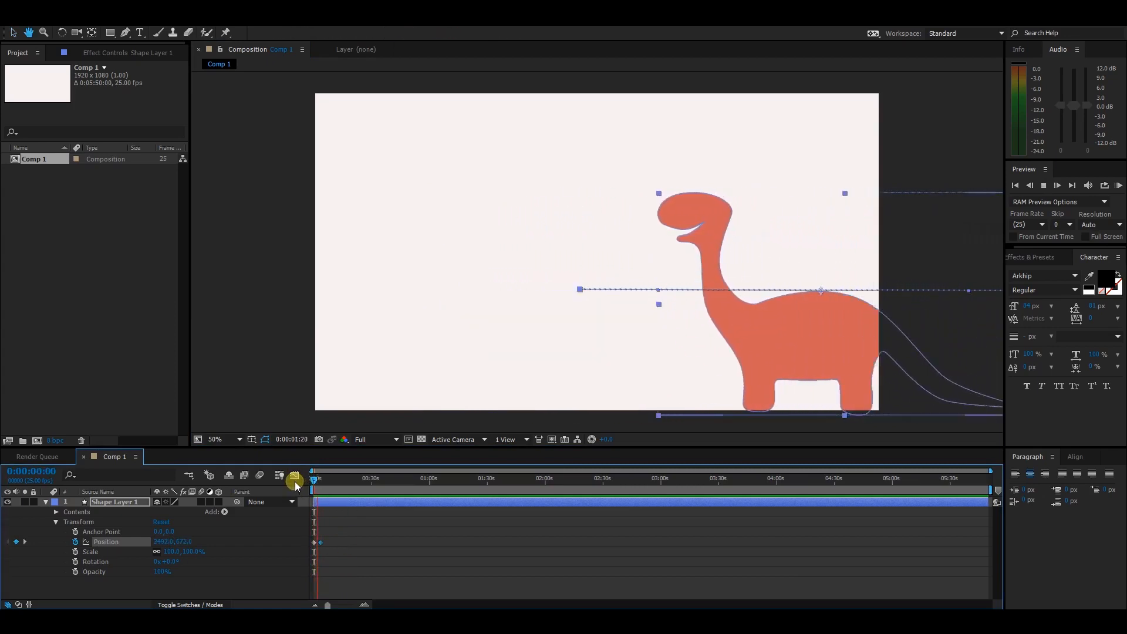
{"action": "key", "text": "space"}
{"action": "left_click_drag", "start_coordinate": [324, 479], "coordinate": [304, 481]}
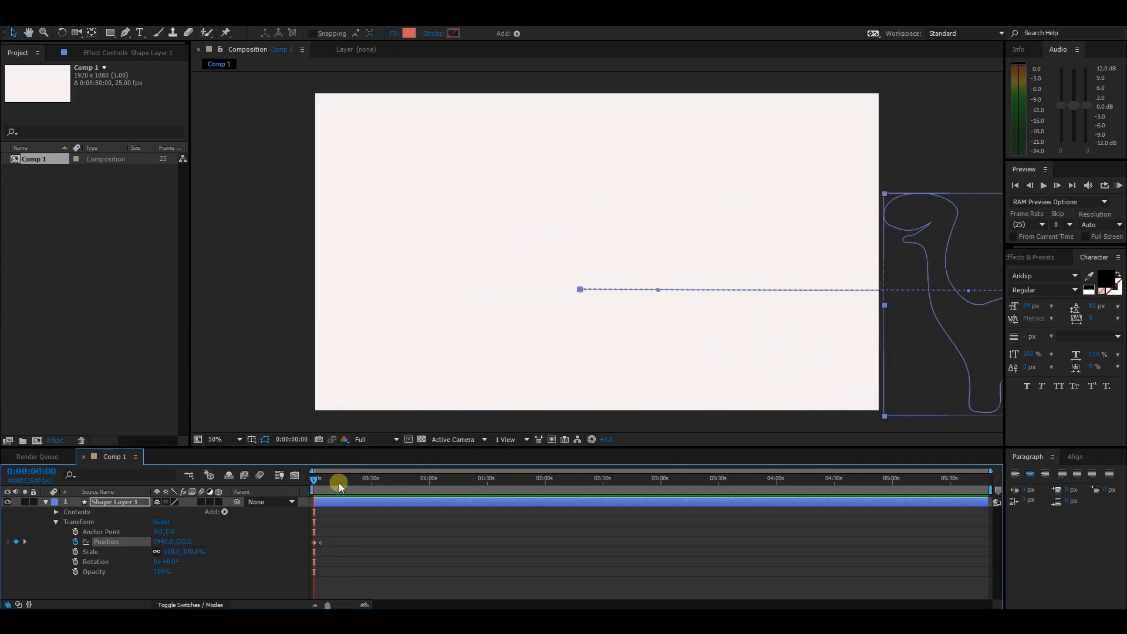
- Delete the layer's Position keyframes and place the dinosaur back in the middle of the canvas
{"action": "left_click_drag", "start_coordinate": [316, 476], "coordinate": [320, 479]}
{"action": "left_click_drag", "start_coordinate": [353, 556], "coordinate": [304, 533]}
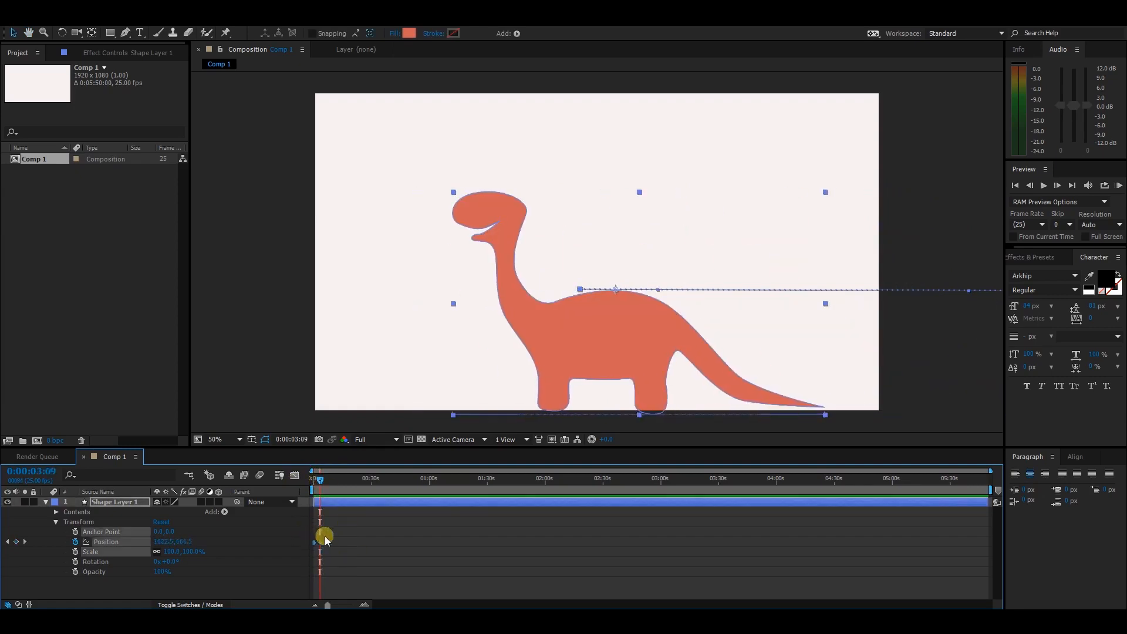
{"action": "key", "text": "Delete"}
{"action": "left_click_drag", "start_coordinate": [604, 354], "coordinate": [584, 316]}
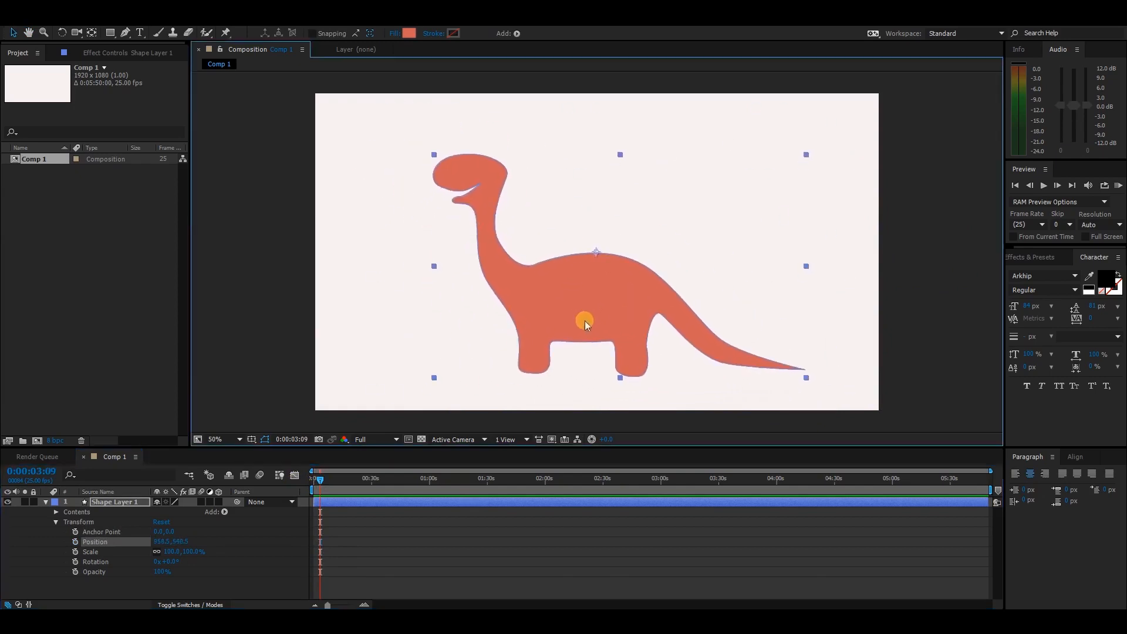
- Adjust the vertex at the back of the dinosaur's head with the Pen tool to refine its curve
{"action": "left_click", "coordinate": [141, 33]}
{"action": "left_click", "coordinate": [125, 32]}
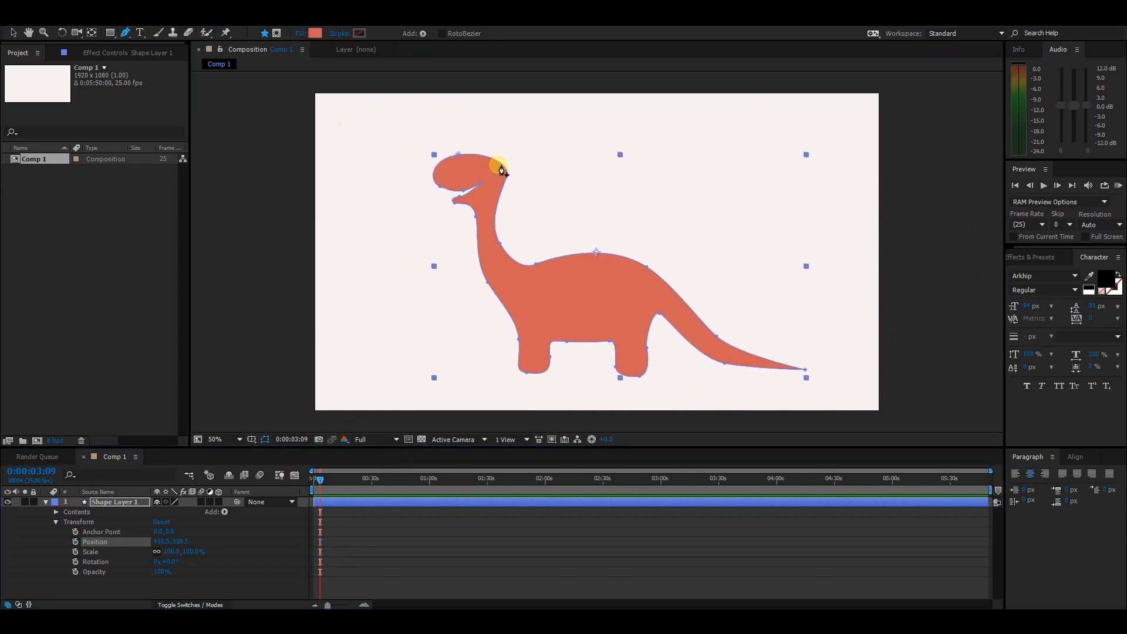
{"action": "left_click", "coordinate": [506, 175]}
{"action": "mouse_move", "coordinate": [509, 160]}
{"action": "left_mouse_down"}
{"action": "mouse_move", "coordinate": [501, 155]}
{"action": "mouse_move", "coordinate": [505, 173]}
{"action": "left_mouse_up"}
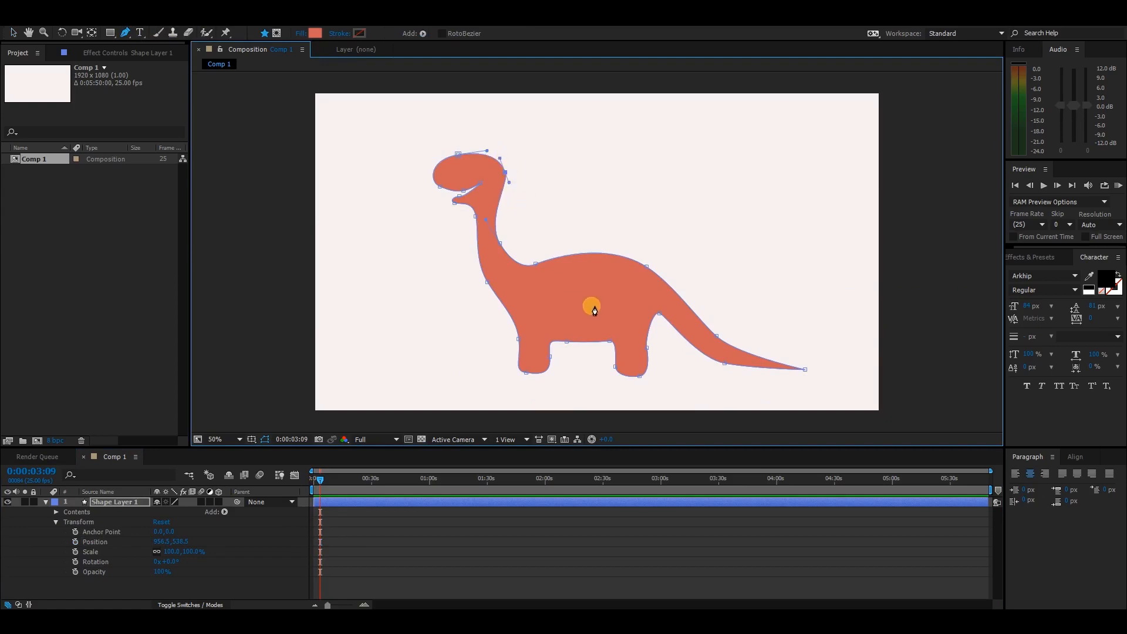
- Draw a narrow, upright oval eye on the dinosaur's head with the Pen tool, within the same shape layer
{"action": "left_click", "coordinate": [115, 508]}
{"action": "key", "text": "period"}
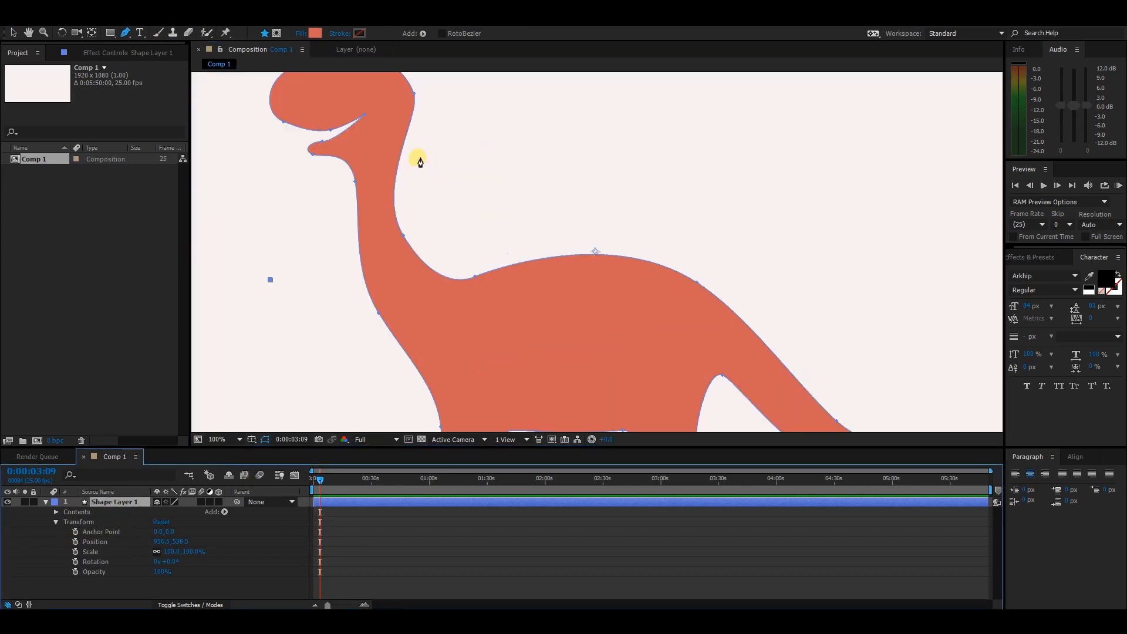
{"action": "key", "text": "h"}
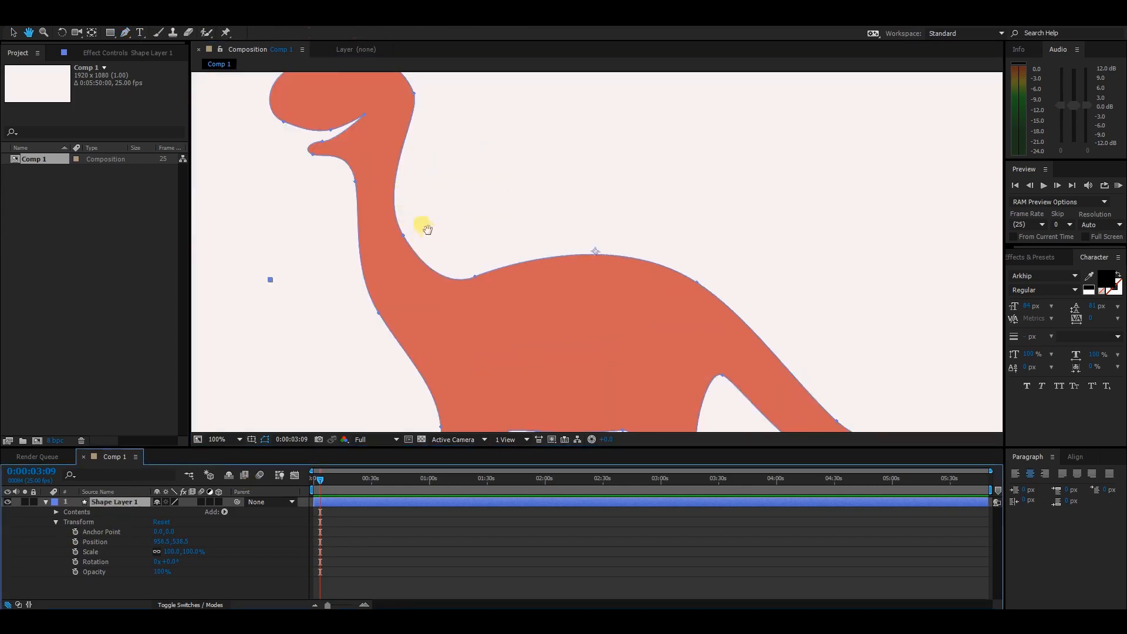
{"action": "left_click_drag", "start_coordinate": [339, 148], "coordinate": [465, 239]}
{"action": "key", "text": "period"}
{"action": "key", "text": "g"}
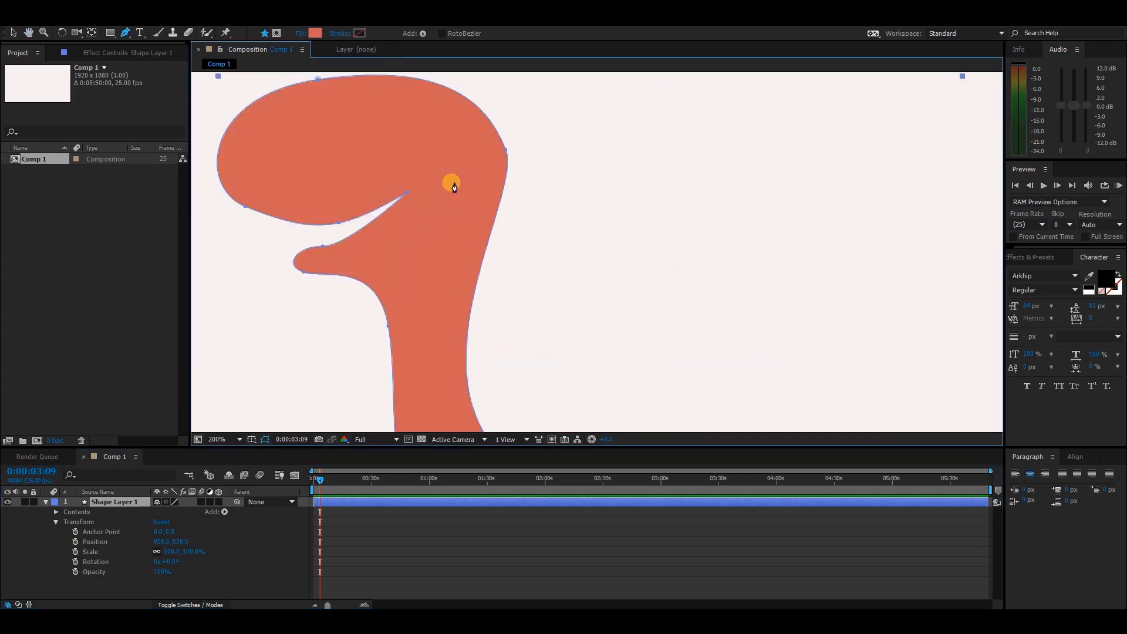
{"action": "mouse_move", "coordinate": [349, 155]}
{"action": "left_mouse_down"}
{"action": "mouse_move", "coordinate": [348, 99]}
{"action": "mouse_move", "coordinate": [364, 125]}
{"action": "mouse_move", "coordinate": [358, 159]}
{"action": "left_mouse_up"}
{"action": "left_click", "coordinate": [350, 156]}
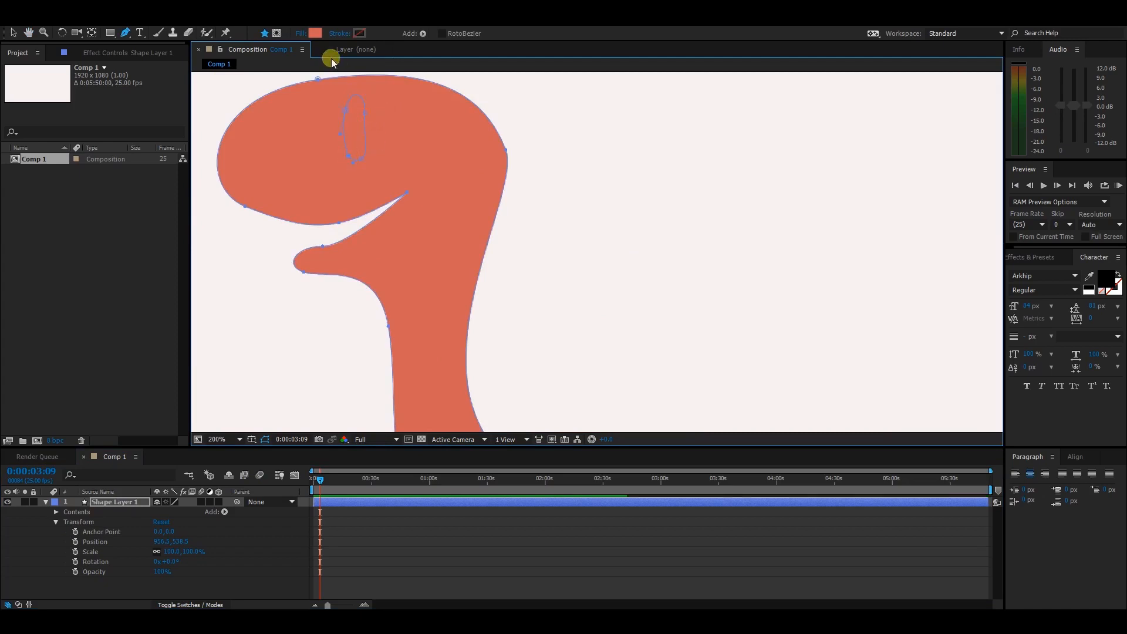
- Fill the eye with white and adjust its side curve to make the oval wider
{"action": "left_click", "coordinate": [315, 33]}
{"action": "left_click", "coordinate": [214, 254]}
{"action": "left_click_drag", "start_coordinate": [218, 254], "coordinate": [143, 227]}
{"action": "left_click", "coordinate": [423, 235]}
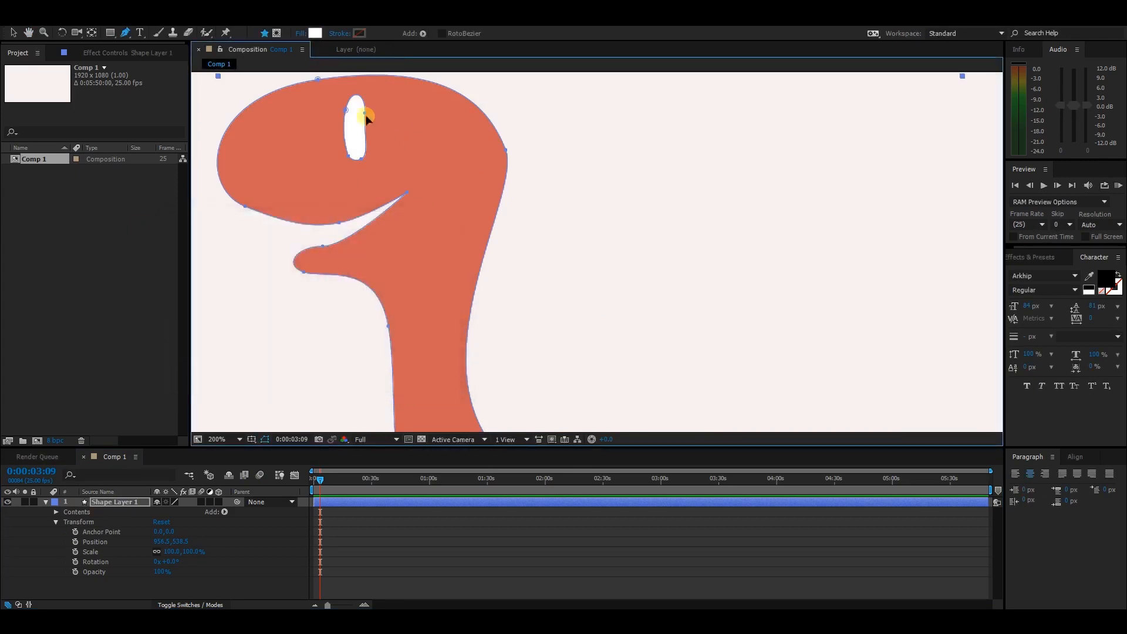
{"action": "left_click_drag", "start_coordinate": [367, 112], "coordinate": [369, 94]}
- Draw a second, slightly smaller white oval eye nearer the snout and refine its outline
{"action": "left_click", "coordinate": [294, 110]}
{"action": "left_click_drag", "start_coordinate": [289, 158], "coordinate": [279, 159]}
{"action": "mouse_move", "coordinate": [281, 120]}
{"action": "left_mouse_down"}
{"action": "mouse_move", "coordinate": [294, 100]}
{"action": "mouse_move", "coordinate": [298, 110]}
{"action": "left_mouse_up"}
{"action": "left_click", "coordinate": [295, 110]}
{"action": "left_click_drag", "start_coordinate": [299, 156], "coordinate": [304, 156]}
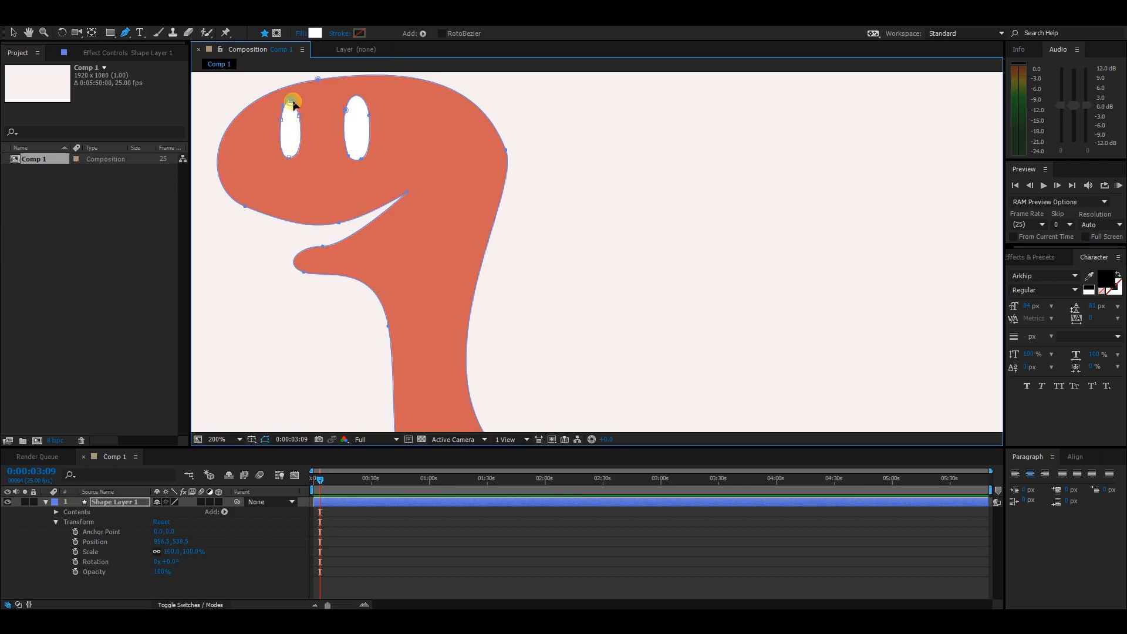
- Extend the dinosaur's lower jaw forward and smooth the outline along the back of its head and neck
{"action": "key", "text": "comma"}
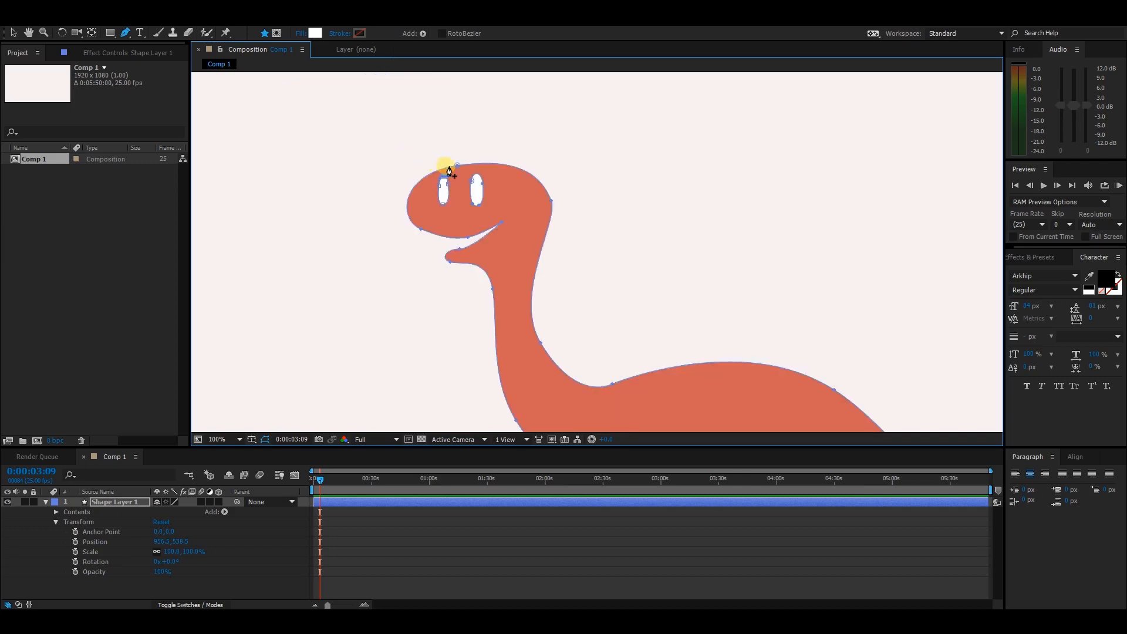
{"action": "left_click_drag", "start_coordinate": [460, 249], "coordinate": [431, 253]}
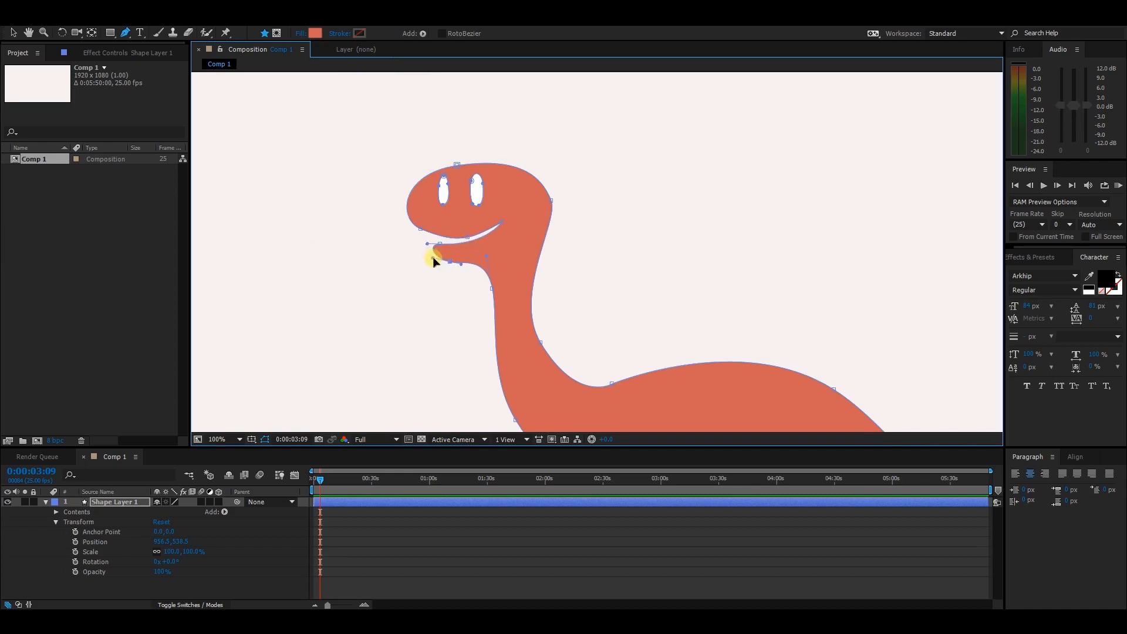
{"action": "left_click", "coordinate": [551, 200]}
{"action": "left_click_drag", "start_coordinate": [540, 170], "coordinate": [547, 173]}
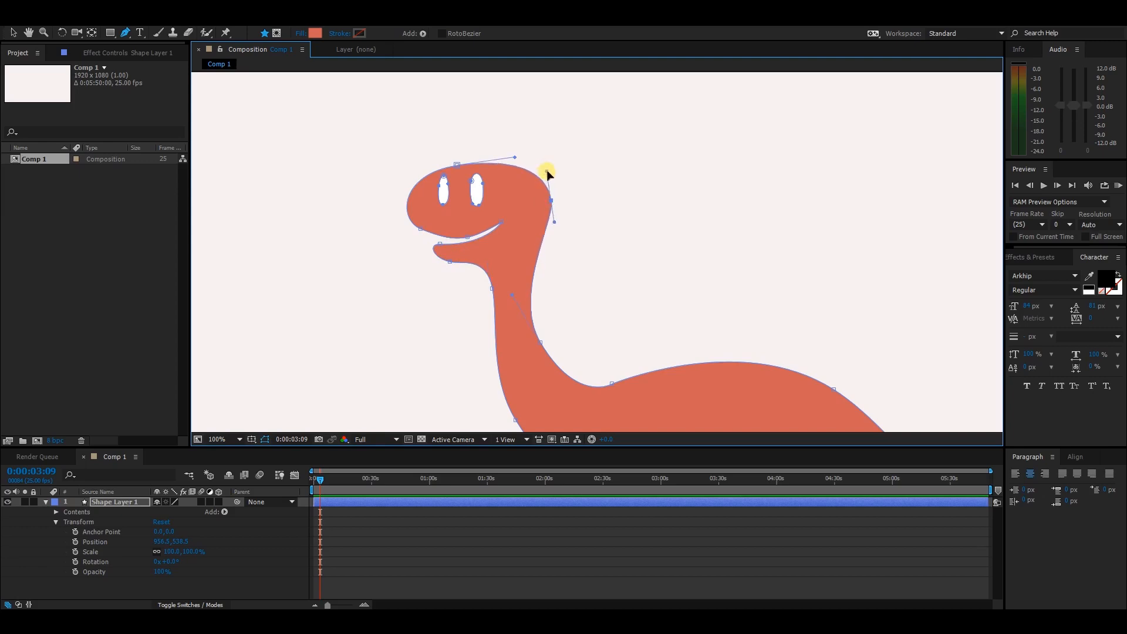
{"action": "left_click_drag", "start_coordinate": [554, 222], "coordinate": [556, 238]}
{"action": "left_click_drag", "start_coordinate": [541, 342], "coordinate": [546, 333]}
{"action": "scroll", "coordinate": [701, 254], "scroll_direction": "down", "scroll_amount": 1}
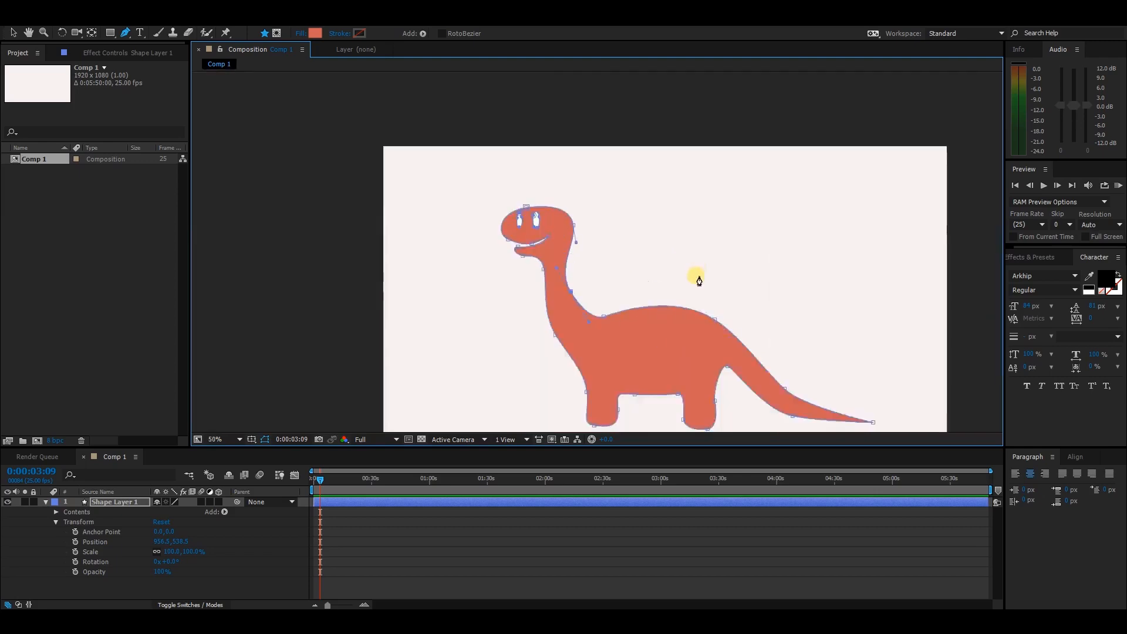
- Move the whole dinosaur layer slightly left and up in the composition with the Selection tool
{"action": "key", "text": "v"}
{"action": "left_click", "coordinate": [352, 252]}
{"action": "left_click", "coordinate": [347, 263]}
{"action": "left_click", "coordinate": [624, 303]}
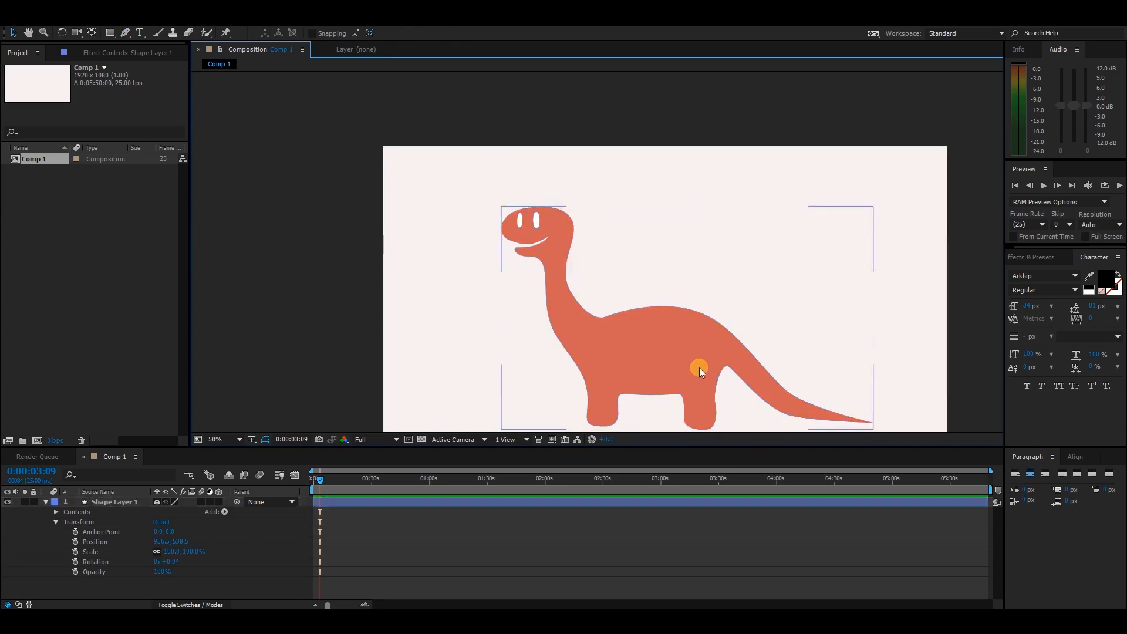
{"action": "key", "text": "space"}
{"action": "left_click_drag", "start_coordinate": [704, 372], "coordinate": [609, 311]}
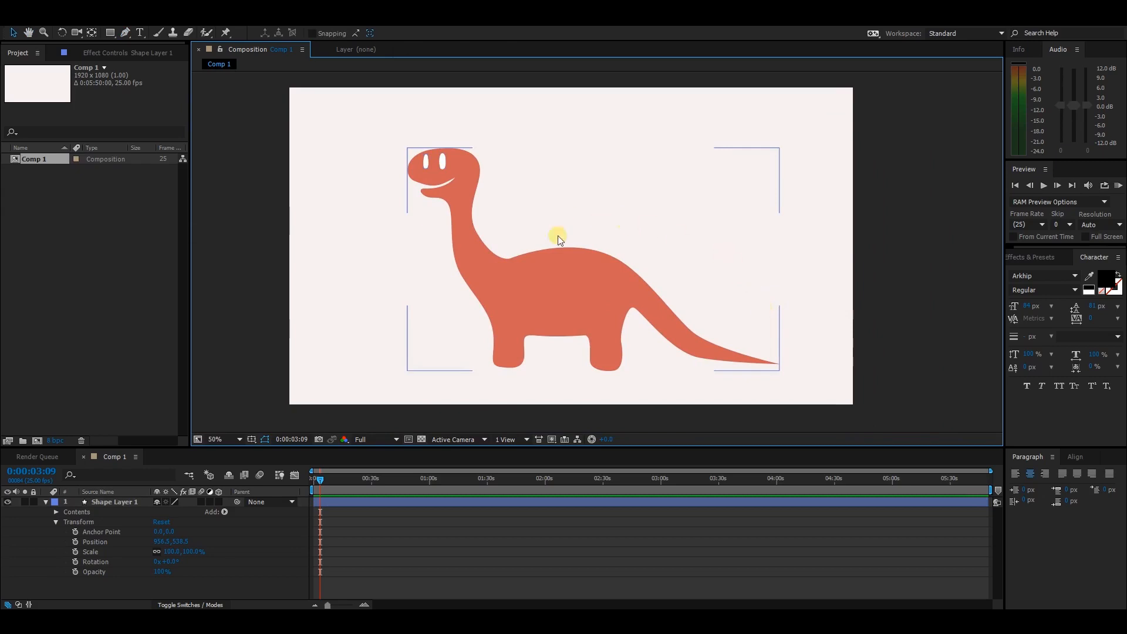
{"action": "left_click", "coordinate": [567, 309]}
{"action": "left_click", "coordinate": [46, 502]}
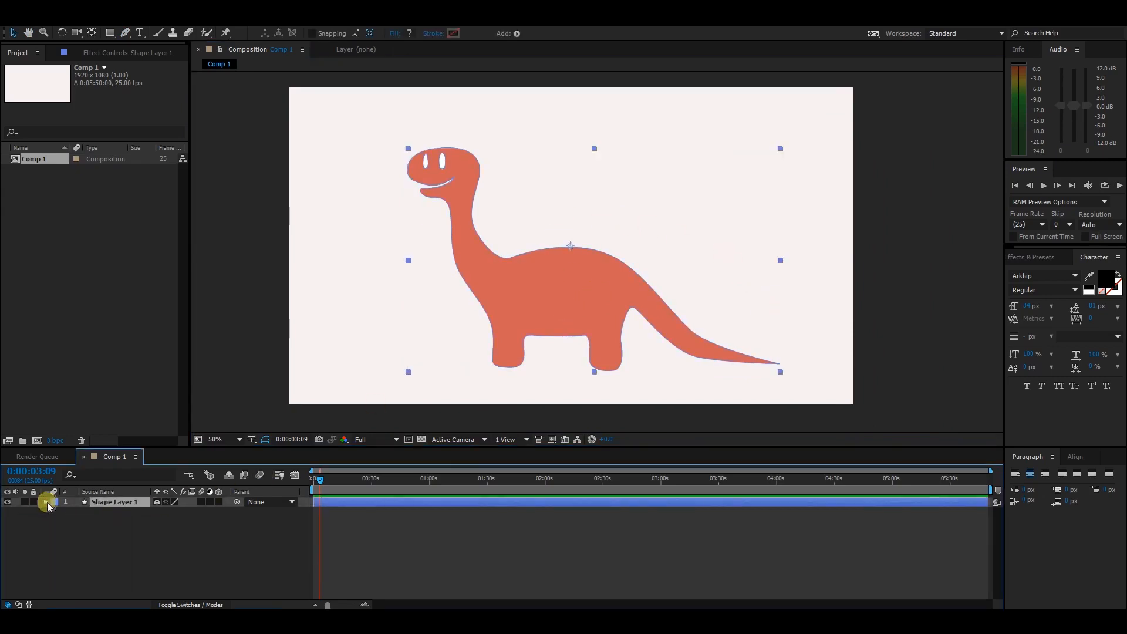
{"action": "left_click_drag", "start_coordinate": [584, 288], "coordinate": [563, 307]}
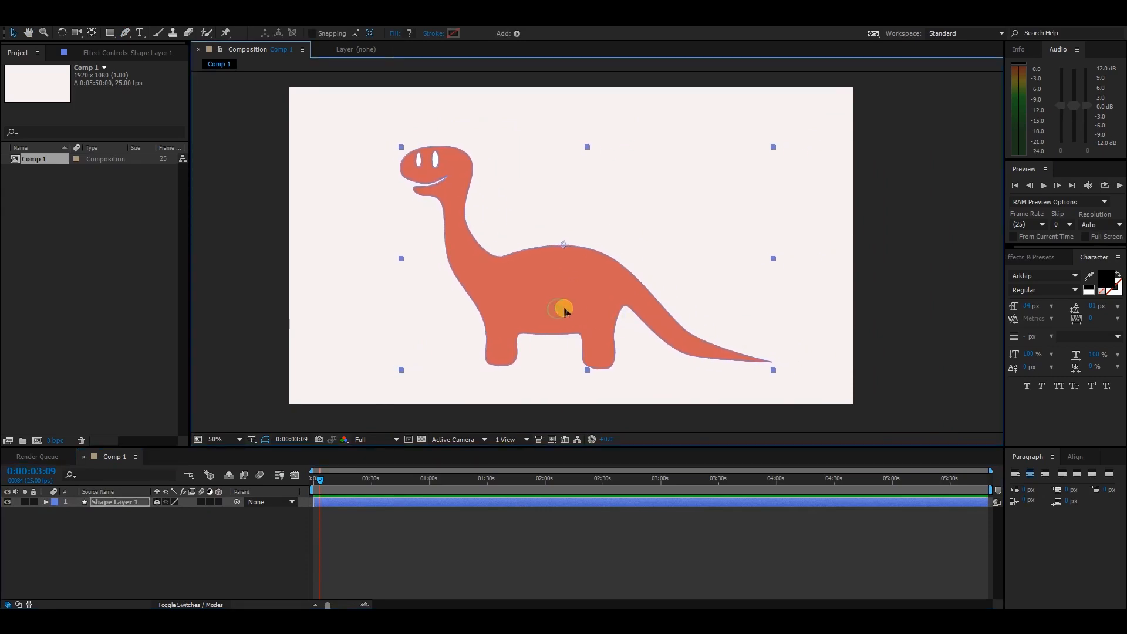
{"action": "left_click", "coordinate": [951, 227]}
- Expand the contents of Shape Layer 1 and select Shape 3 and Shape 2 to identify the eyes
{"action": "left_click", "coordinate": [587, 288]}
{"action": "left_click", "coordinate": [45, 503]}
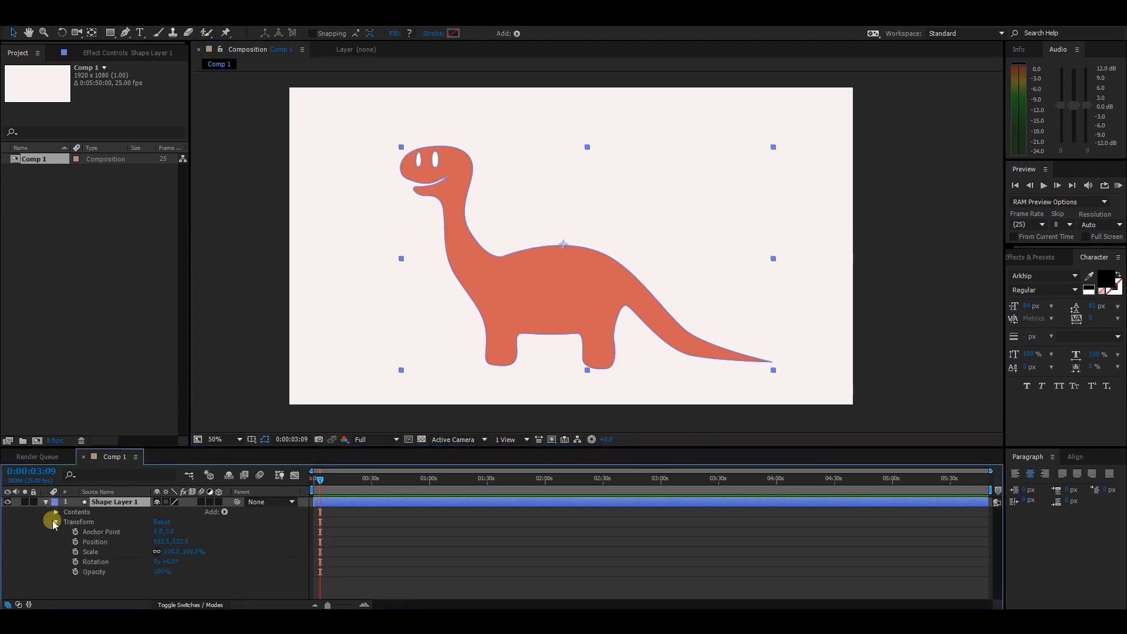
{"action": "left_click", "coordinate": [53, 512]}
{"action": "left_click", "coordinate": [55, 512]}
{"action": "left_click", "coordinate": [82, 522]}
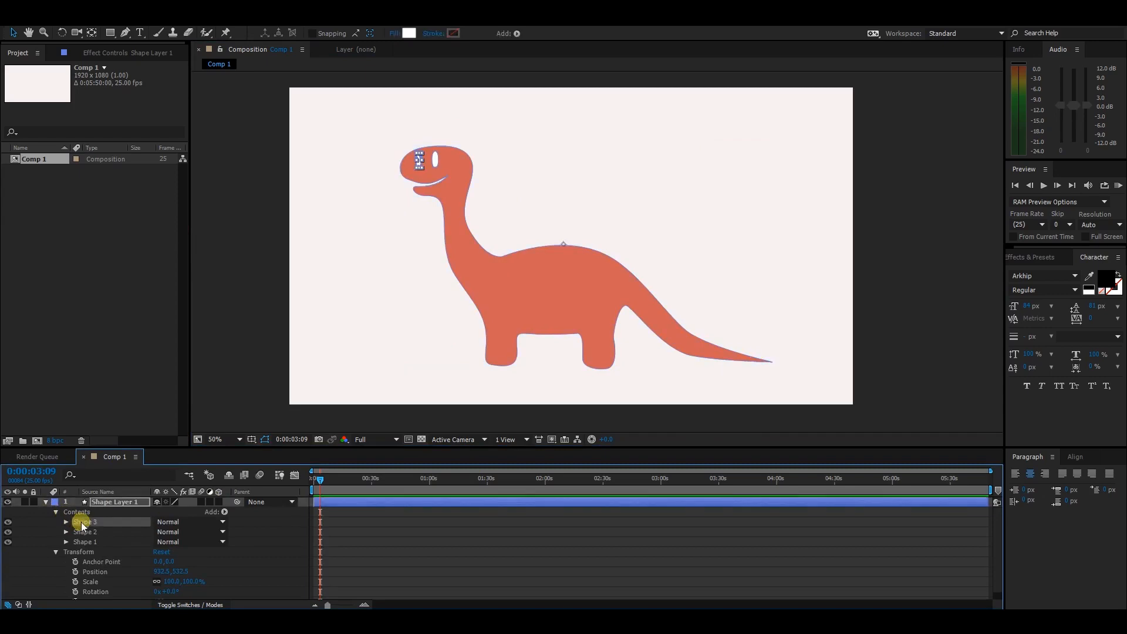
{"action": "left_click", "coordinate": [88, 533]}
- Change the fill of the dinosaur's body, Shape 1, to green 94C146
{"action": "left_click", "coordinate": [89, 542]}
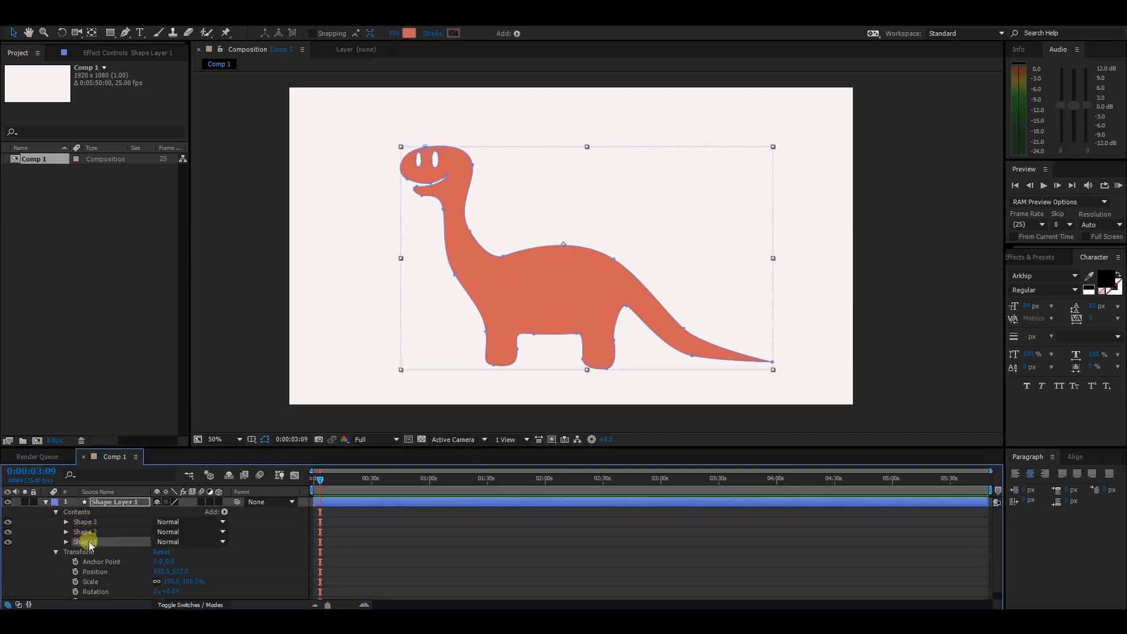
{"action": "left_click", "coordinate": [405, 37]}
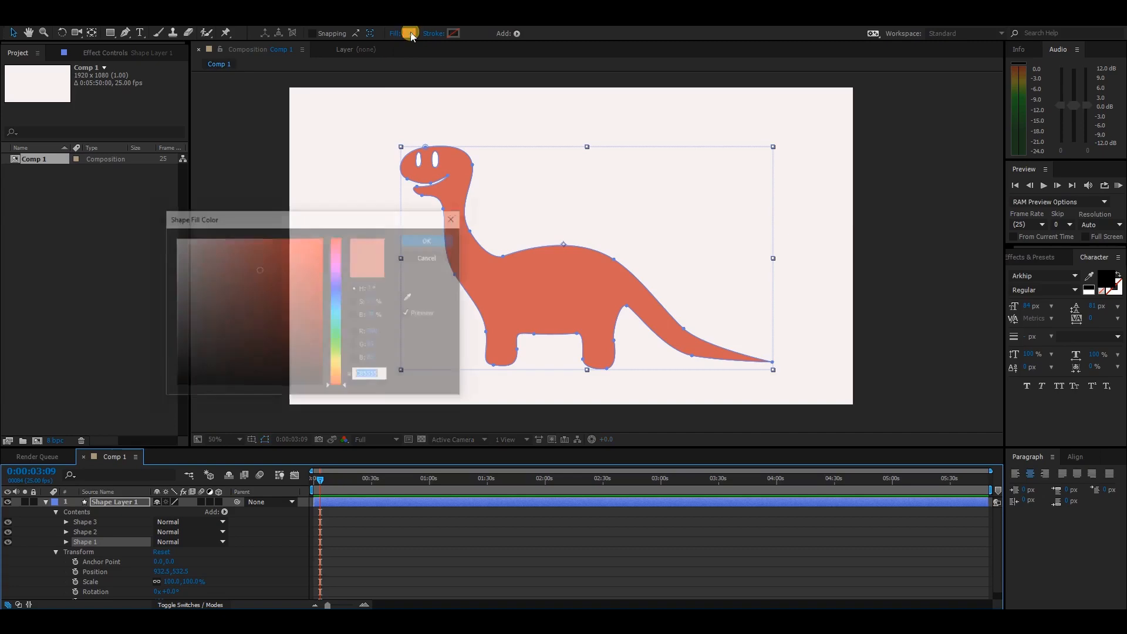
{"action": "left_click", "coordinate": [339, 357]}
{"action": "left_click_drag", "start_coordinate": [341, 357], "coordinate": [340, 354]}
{"action": "left_click_drag", "start_coordinate": [271, 283], "coordinate": [269, 274]}
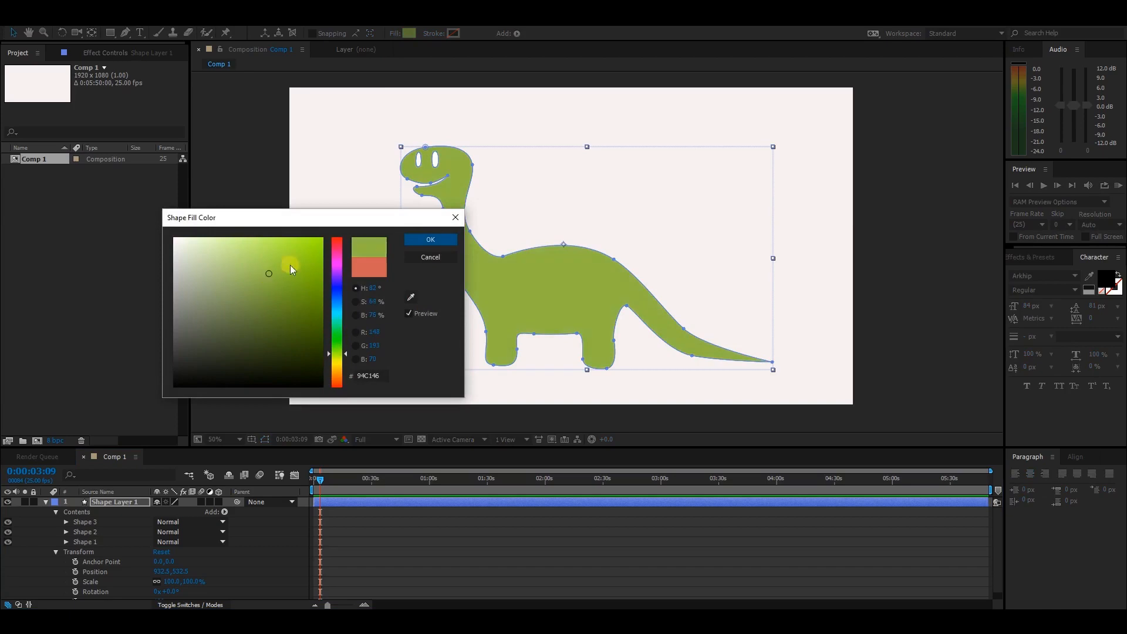
{"action": "left_click", "coordinate": [430, 239]}
{"action": "left_click", "coordinate": [894, 237]}
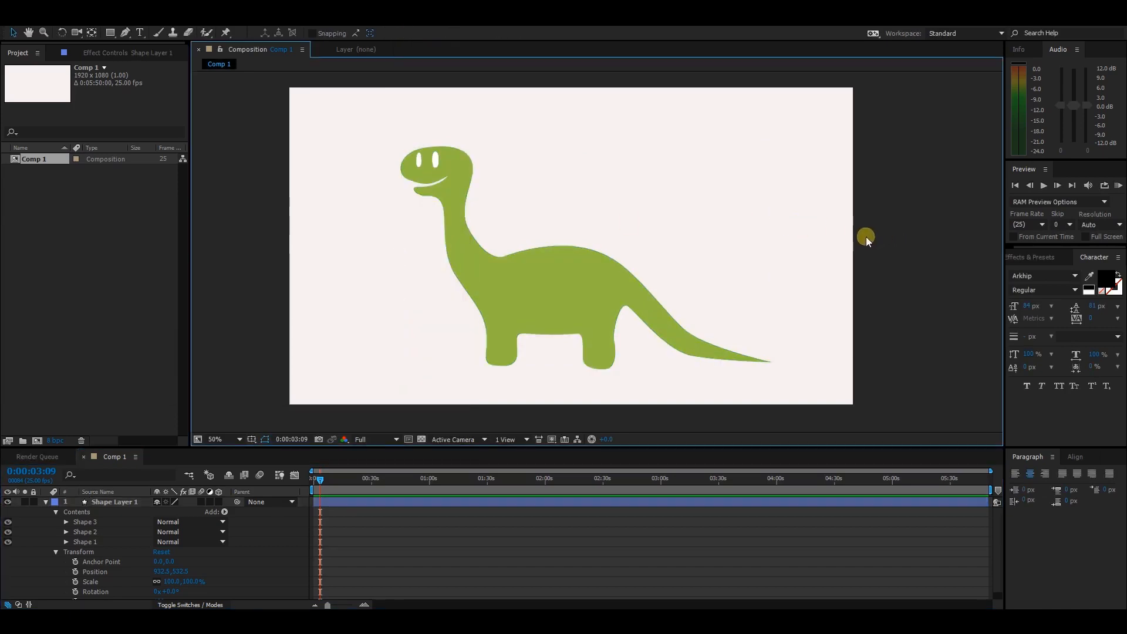
- Compare the layer's individual shapes and reveal the separate Transform properties of Shape 1
{"action": "left_click", "coordinate": [483, 503]}
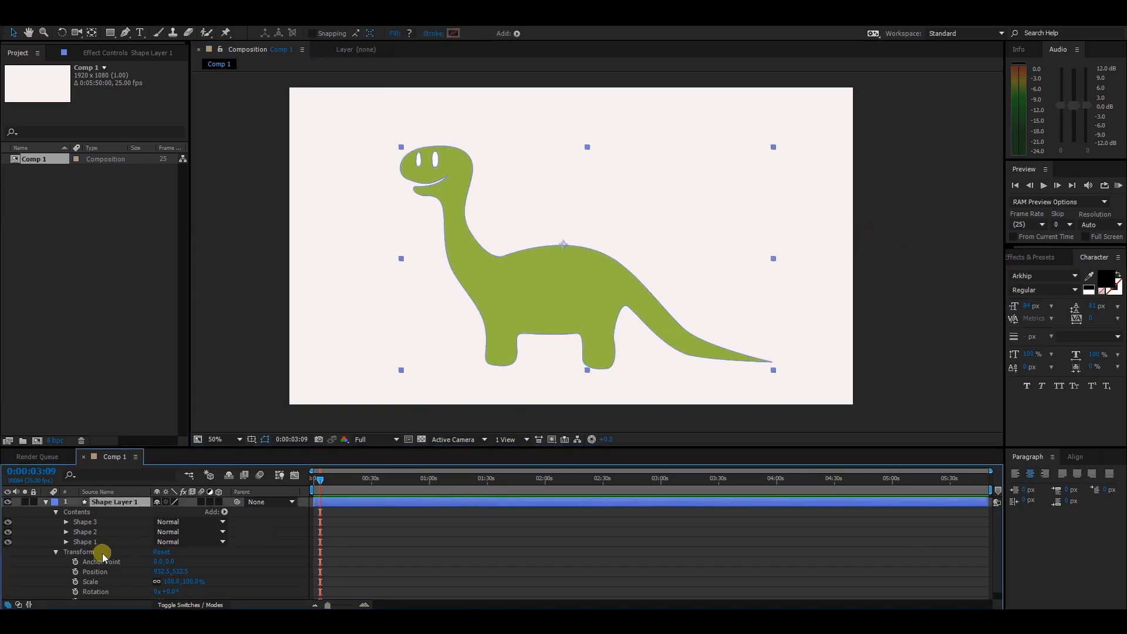
{"action": "scroll", "coordinate": [114, 558], "scroll_direction": "down", "scroll_amount": 1}
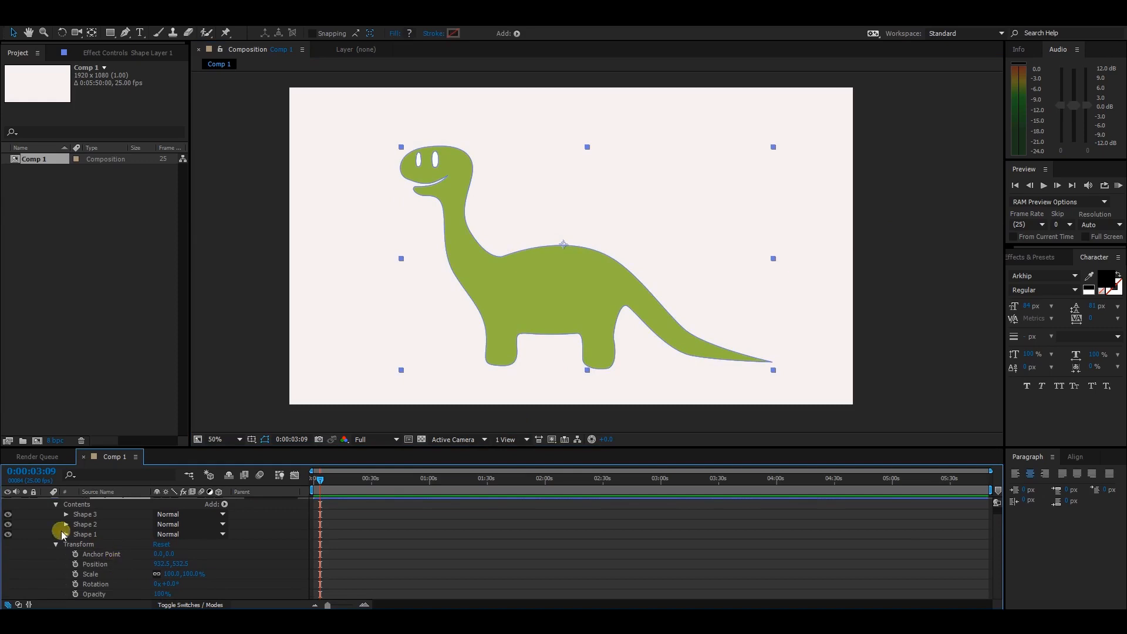
{"action": "left_click", "coordinate": [78, 515]}
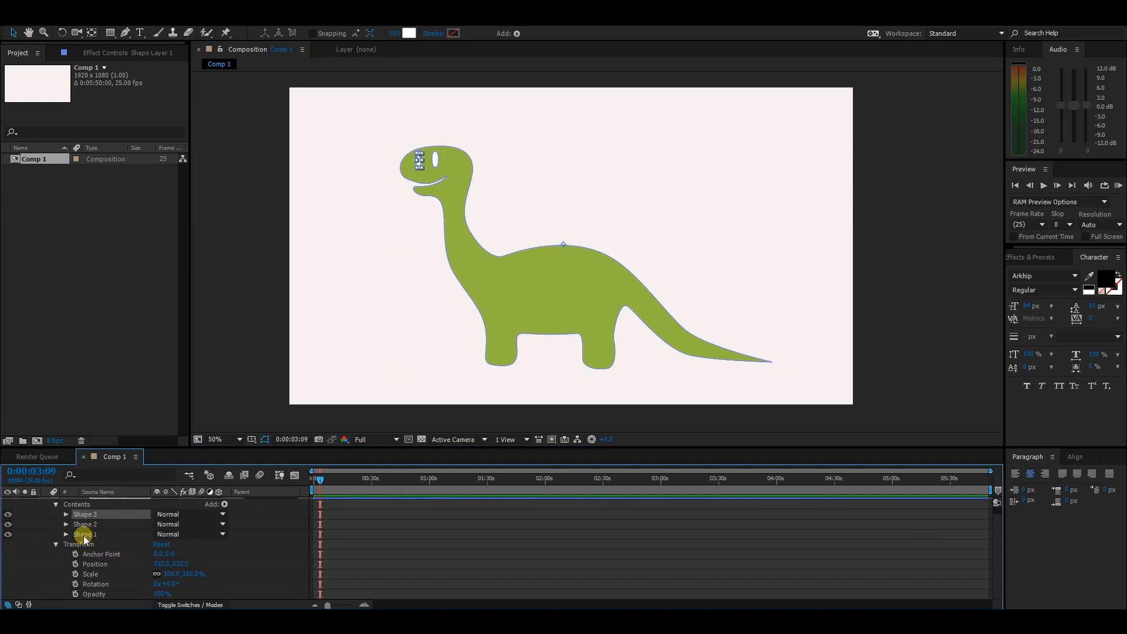
{"action": "left_click", "coordinate": [84, 534]}
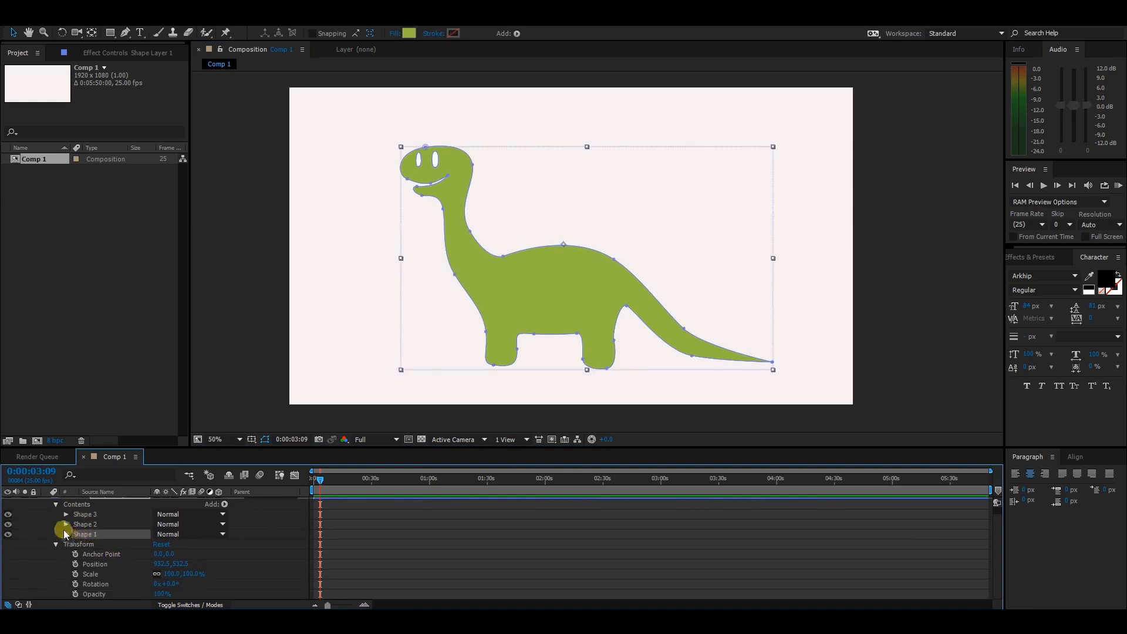
{"action": "left_click", "coordinate": [66, 535]}
{"action": "scroll", "coordinate": [54, 545], "scroll_direction": "down", "scroll_amount": 1}
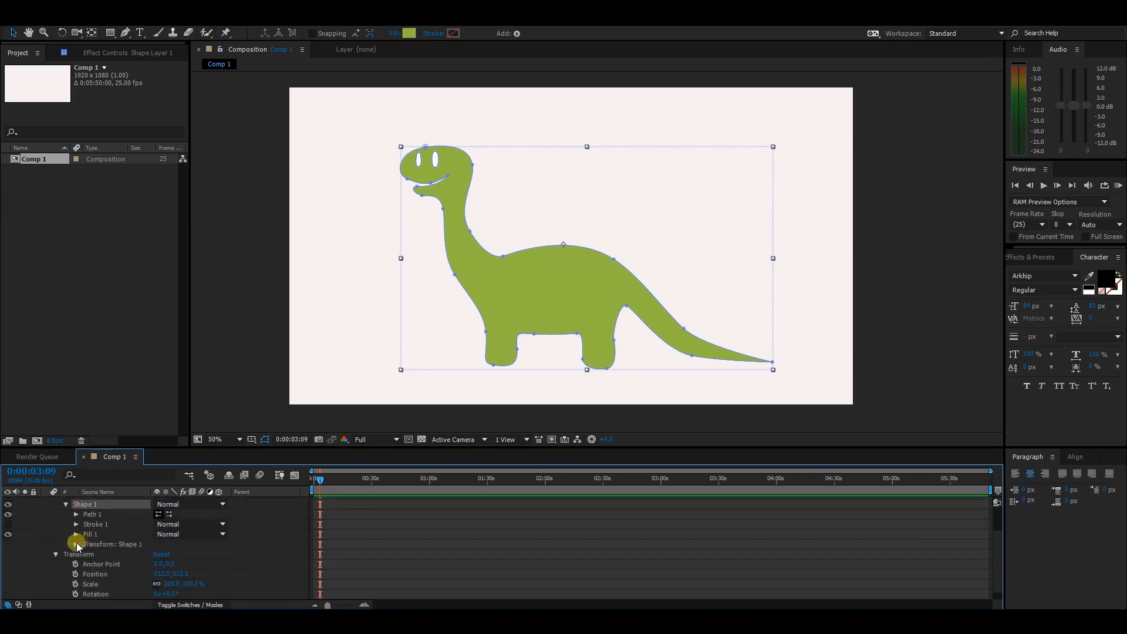
{"action": "left_click", "coordinate": [76, 544]}
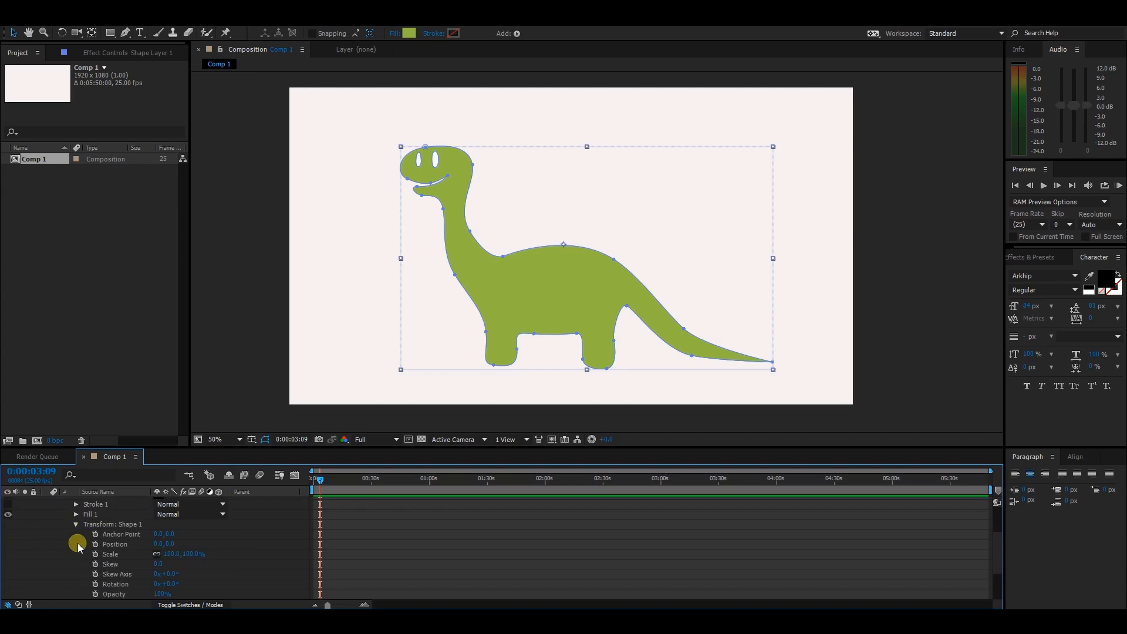
{"action": "left_click", "coordinate": [159, 545]}
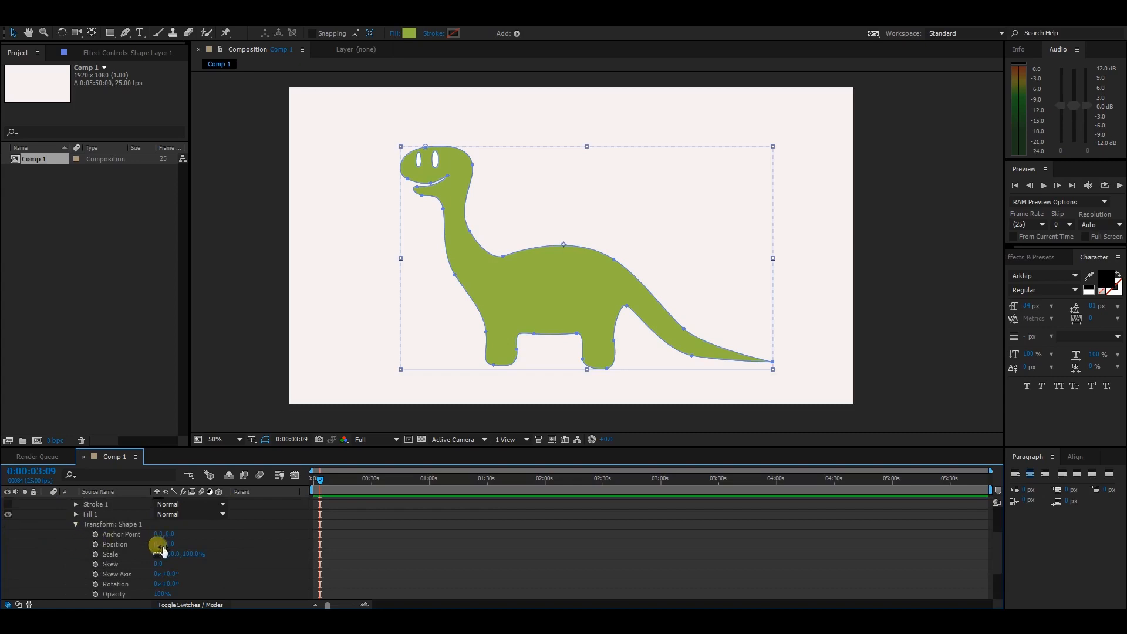